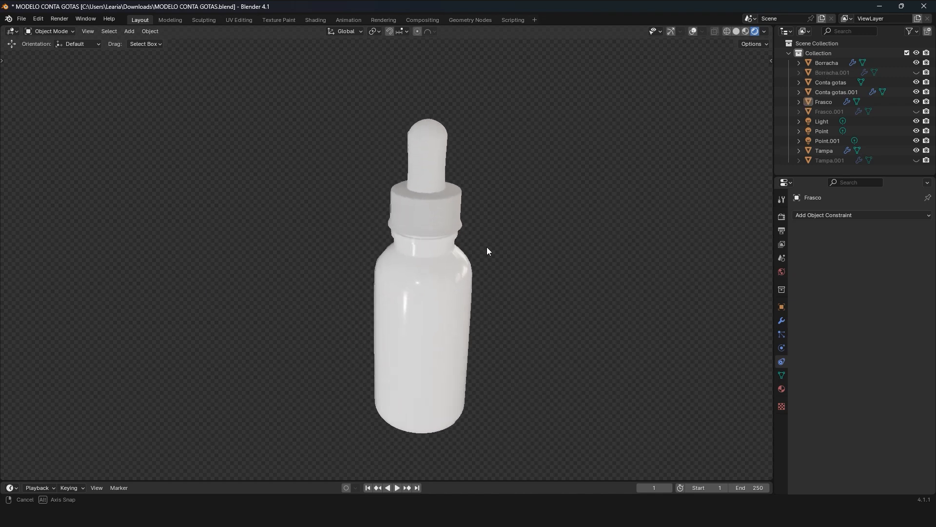
{"action": "left_click_drag", "start_coordinate": [498, 274], "coordinate": [485, 259]}
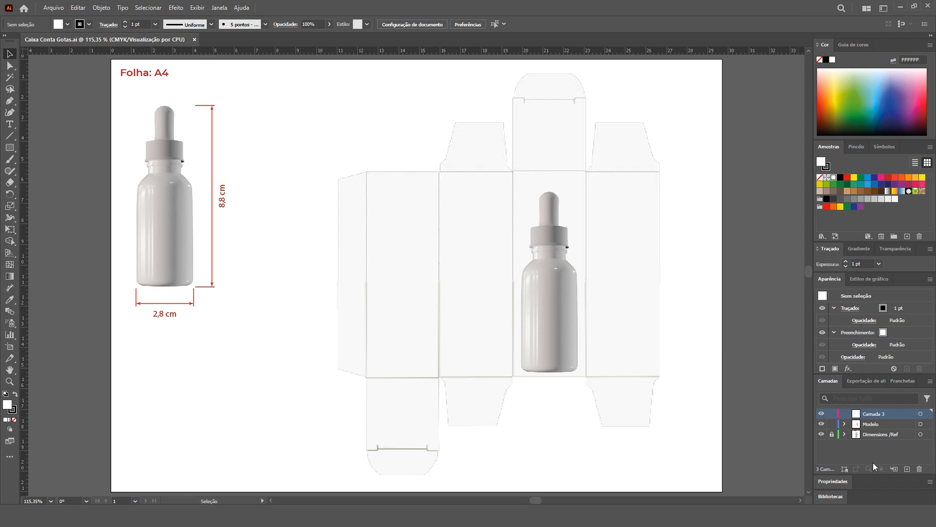
Step: Draw a rectangle about 3.5 by 9.9 cm over the template panel behind the bottle and copy it side by side into four box panels
{"action": "scroll", "coordinate": [577, 291], "scroll_direction": "up", "scroll_amount": 5, "text": "alt"}
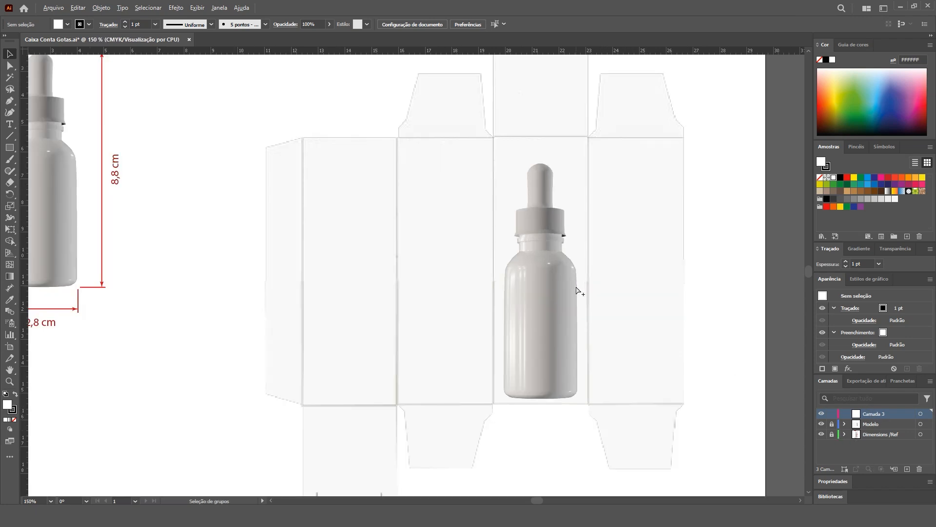
{"action": "left_click_drag", "start_coordinate": [506, 232], "coordinate": [512, 228]}
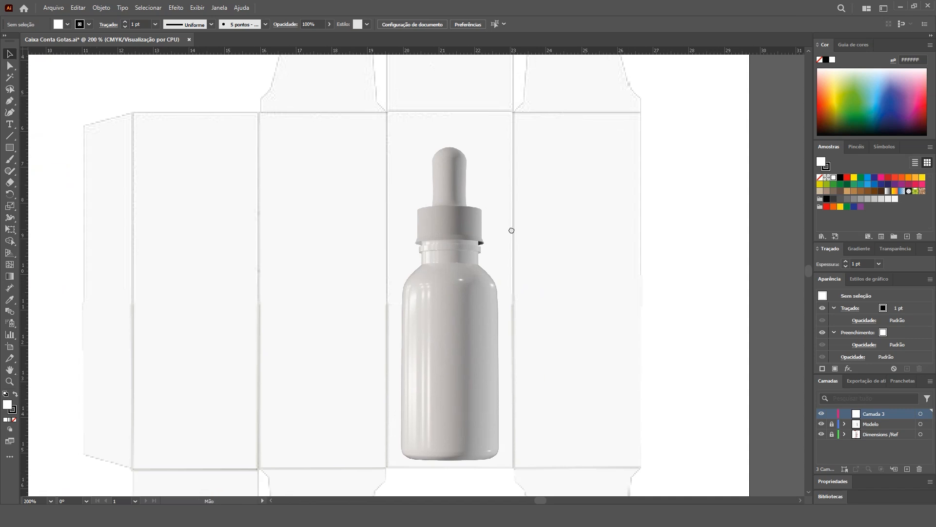
{"action": "left_click_drag", "start_coordinate": [389, 114], "coordinate": [513, 468]}
{"action": "key", "text": "v"}
{"action": "left_click_drag", "start_coordinate": [512, 146], "coordinate": [388, 154]}
{"action": "left_click_drag", "start_coordinate": [324, 117], "coordinate": [512, 125]}
Step: Copy a panel to the outer side of the leftmost panel and narrow it to about 0.9 cm as a glue flap
{"action": "left_click_drag", "start_coordinate": [272, 125], "coordinate": [166, 134]}
{"action": "left_click_drag", "start_coordinate": [86, 293], "coordinate": [177, 293]}
{"action": "left_click_drag", "start_coordinate": [304, 203], "coordinate": [373, 226]}
Step: Slope the glue flap by moving its outer upper and lower corner points about 0.2 cm inward vertically
{"action": "key", "text": "a"}
{"action": "left_click_drag", "start_coordinate": [248, 141], "coordinate": [249, 144]}
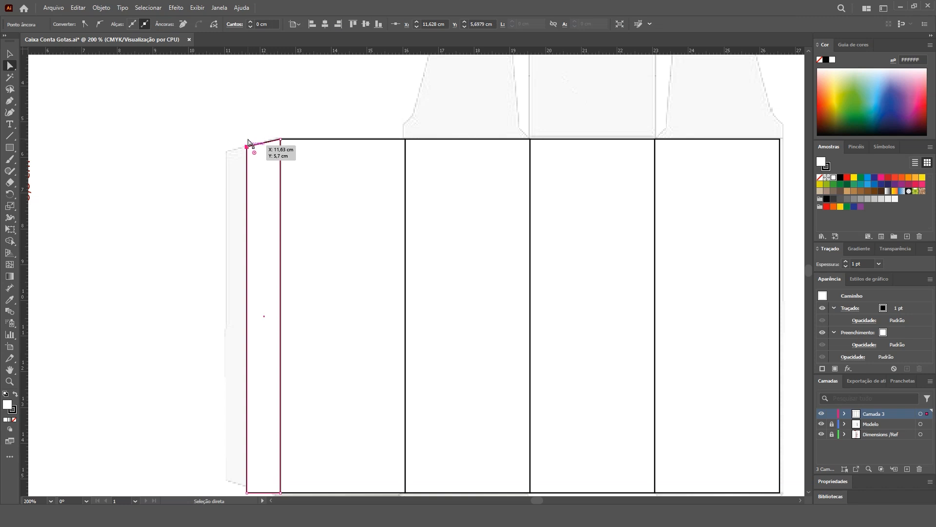
{"action": "scroll", "coordinate": [248, 142], "scroll_direction": "down", "scroll_amount": 1}
{"action": "left_click", "coordinate": [247, 469]}
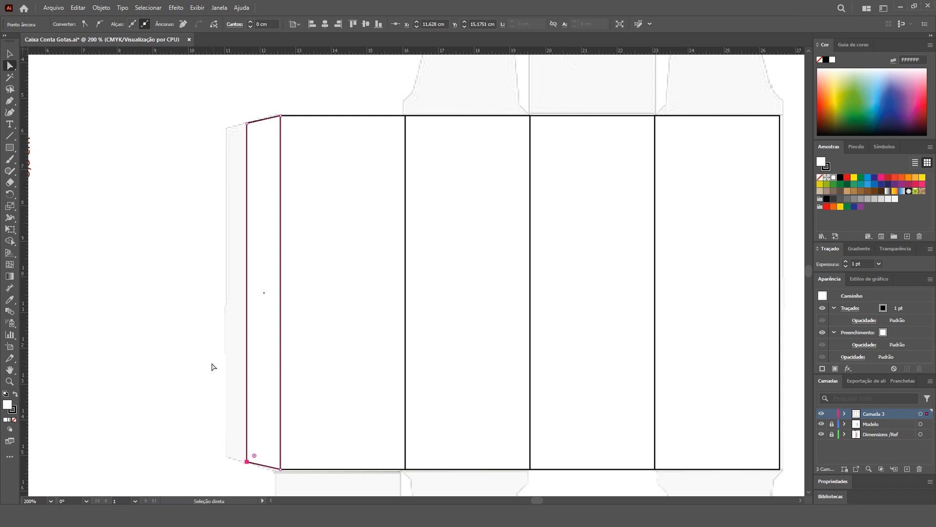
{"action": "scroll", "coordinate": [205, 374], "scroll_direction": "down", "scroll_amount": 1}
{"action": "left_click_drag", "start_coordinate": [451, 327], "coordinate": [389, 337]}
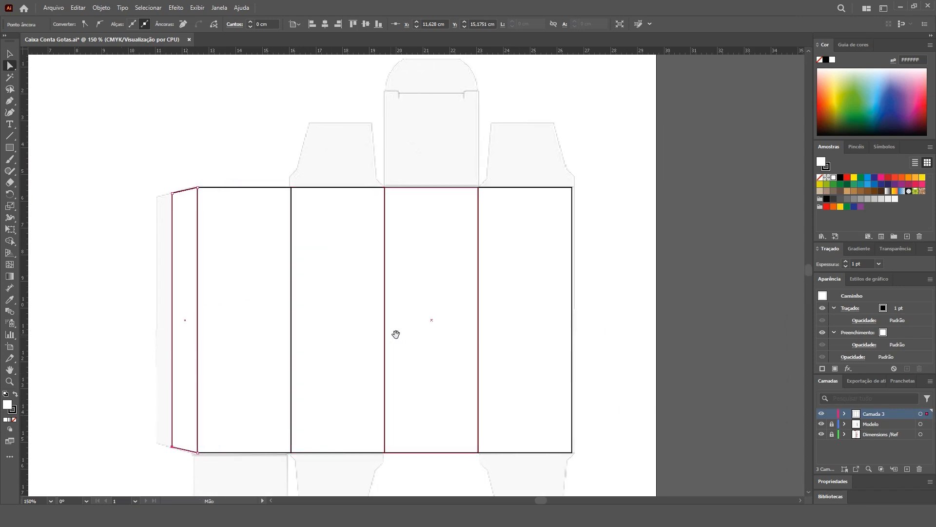
Step: Copy the second panel upward and shorten it to a flap about 2.4 cm high resting on that panel's top edge
{"action": "left_click", "coordinate": [601, 220]}
{"action": "left_click_drag", "start_coordinate": [552, 341], "coordinate": [575, 328]}
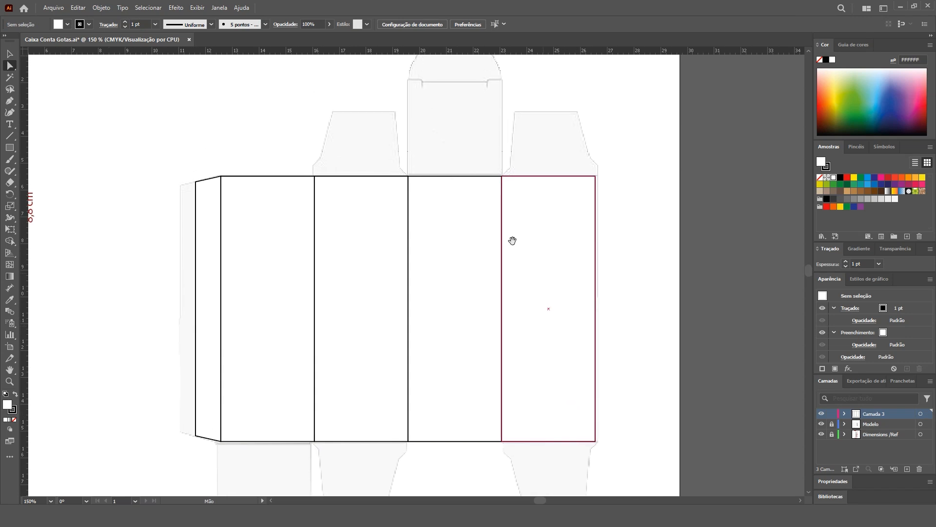
{"action": "scroll", "coordinate": [354, 143], "scroll_direction": "up", "scroll_amount": 1}
{"action": "left_click_drag", "start_coordinate": [354, 152], "coordinate": [349, 194]}
{"action": "left_click_drag", "start_coordinate": [349, 263], "coordinate": [354, 194]}
{"action": "left_click_drag", "start_coordinate": [409, 366], "coordinate": [408, 335]}
{"action": "scroll", "coordinate": [357, 477], "scroll_direction": "up", "scroll_amount": 1}
{"action": "scroll", "coordinate": [354, 438], "scroll_direction": "down", "scroll_amount": 1}
{"action": "scroll", "coordinate": [349, 425], "scroll_direction": "down", "scroll_amount": 1}
{"action": "left_click", "coordinate": [11, 55]}
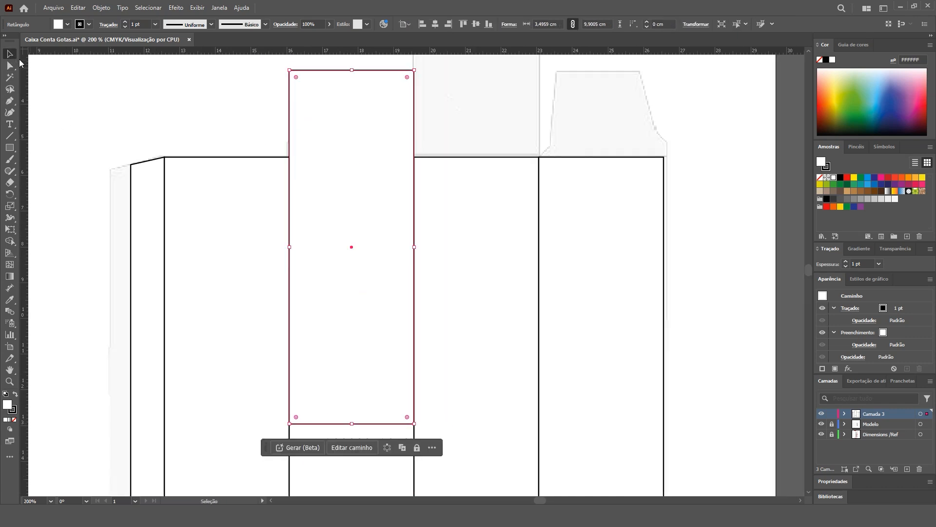
{"action": "mouse_move", "coordinate": [351, 423]}
{"action": "left_mouse_down"}
{"action": "mouse_move", "coordinate": [350, 145]}
{"action": "mouse_move", "coordinate": [349, 155]}
{"action": "left_mouse_up"}
Step: Set the fill of all the panel and flap shapes to none so the template underneath shows through
{"action": "scroll", "coordinate": [311, 215], "scroll_direction": "down", "scroll_amount": 2}
{"action": "left_click_drag", "start_coordinate": [534, 117], "coordinate": [205, 385]}
{"action": "left_click", "coordinate": [68, 24]}
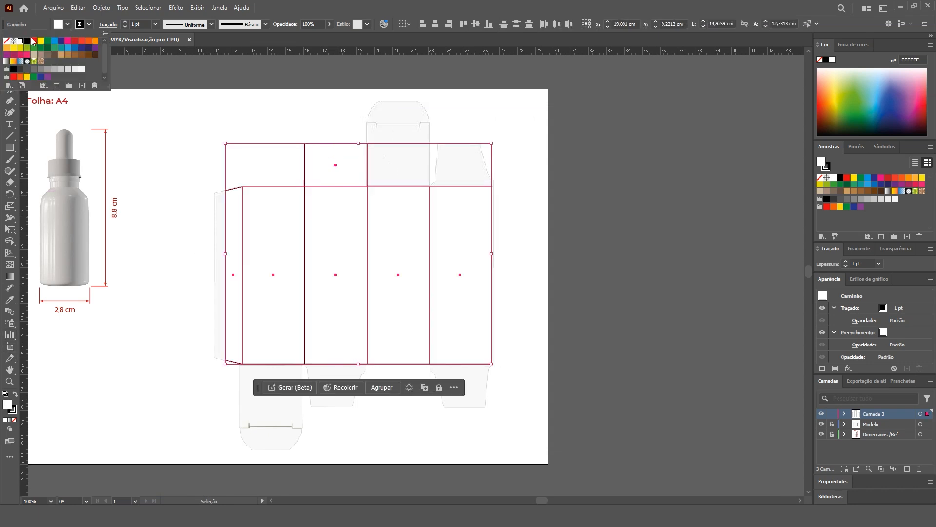
{"action": "left_click", "coordinate": [6, 41]}
{"action": "left_click", "coordinate": [375, 176]}
Step: Set the stroke weight of all the panel and flap outlines to 0,5 pt
{"action": "scroll", "coordinate": [313, 167], "scroll_direction": "up", "scroll_amount": 4}
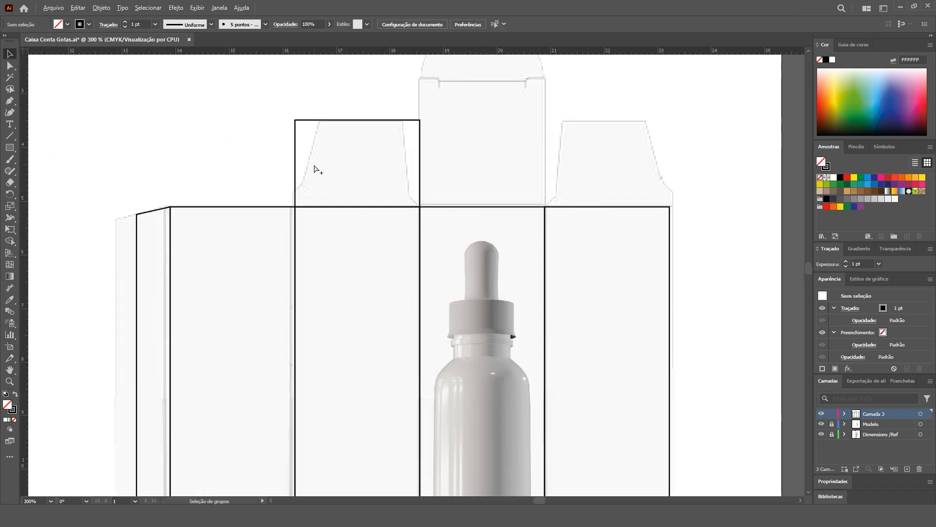
{"action": "scroll", "coordinate": [461, 145], "scroll_direction": "up", "scroll_amount": 2}
{"action": "scroll", "coordinate": [401, 159], "scroll_direction": "up", "scroll_amount": 1}
{"action": "scroll", "coordinate": [330, 119], "scroll_direction": "down", "scroll_amount": 5}
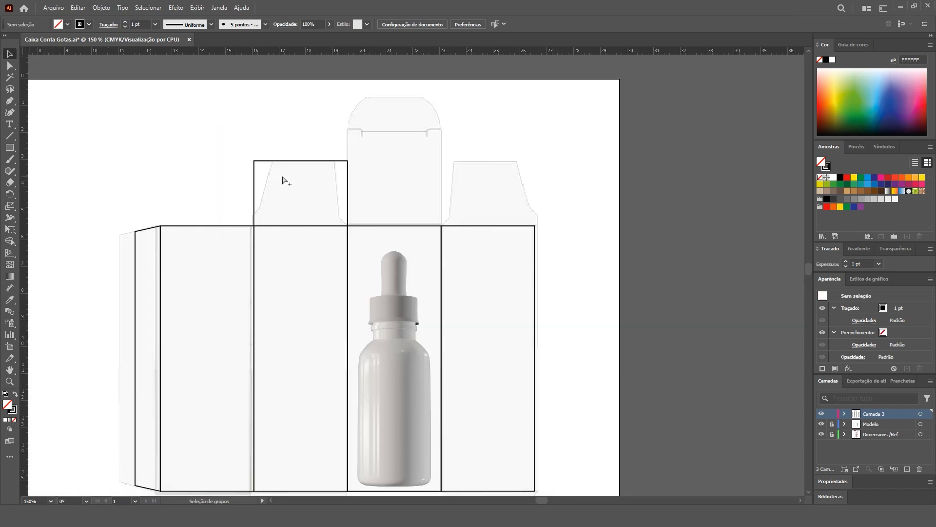
{"action": "left_click_drag", "start_coordinate": [569, 139], "coordinate": [226, 408]}
{"action": "left_click", "coordinate": [155, 25]}
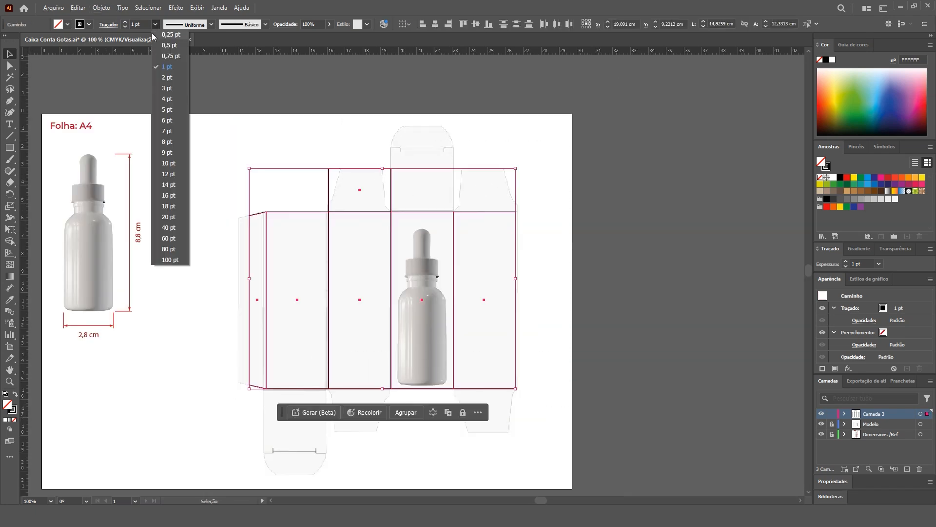
{"action": "left_click", "coordinate": [169, 45]}
{"action": "left_click", "coordinate": [563, 142]}
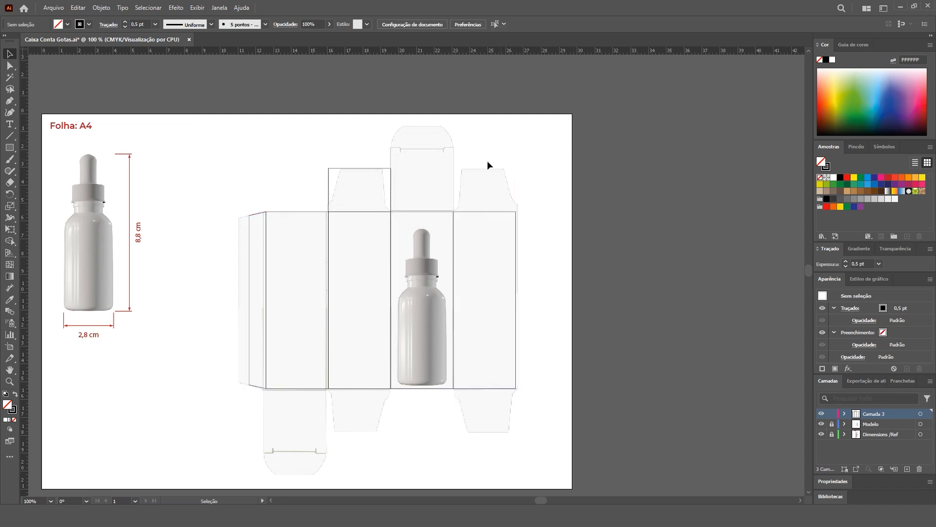
Step: Add anchor points near the base of the upper flap, two on its left edge and one on its right edge
{"action": "scroll", "coordinate": [343, 182], "scroll_direction": "up", "scroll_amount": 6}
{"action": "scroll", "coordinate": [344, 182], "scroll_direction": "right", "scroll_amount": 1}
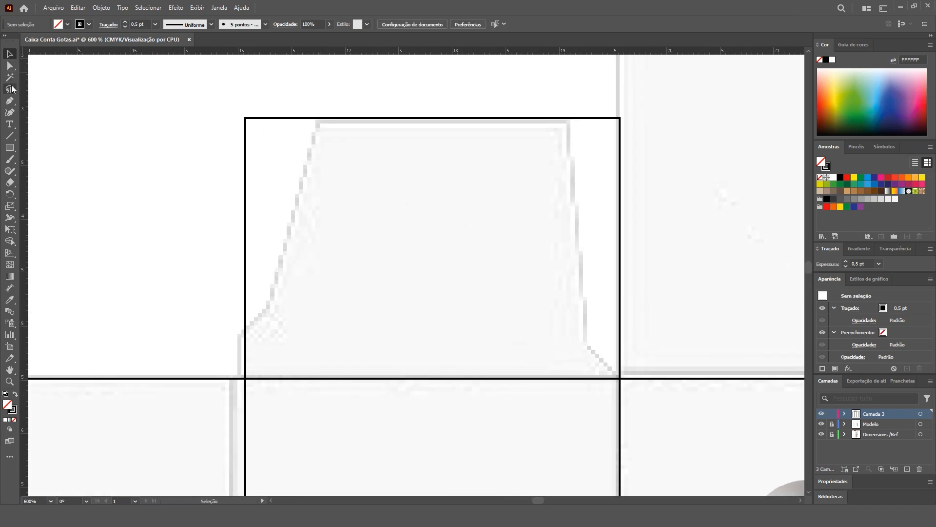
{"action": "left_click_drag", "start_coordinate": [12, 103], "coordinate": [83, 111]}
{"action": "left_click", "coordinate": [245, 328]}
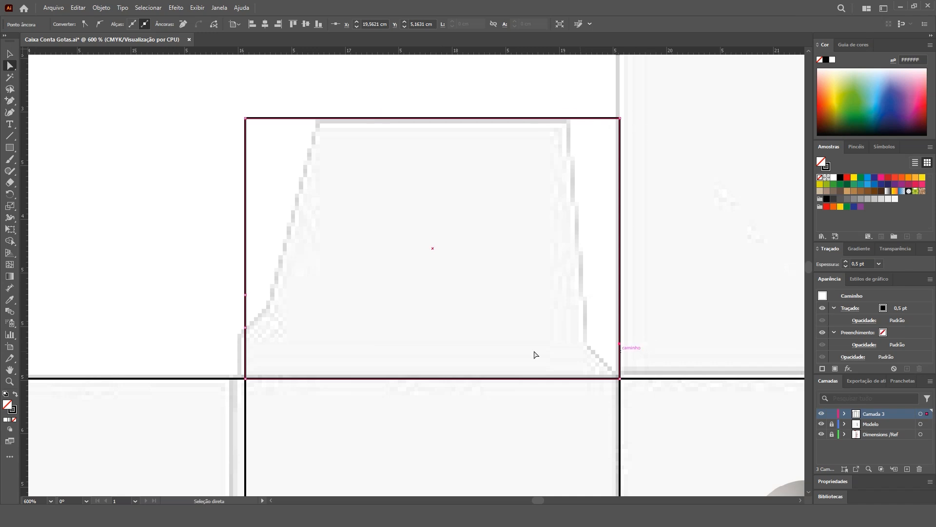
Step: Move the upper flap's side and top anchor points inward so its outline follows the tapered template flap
{"action": "scroll", "coordinate": [259, 355], "scroll_direction": "up", "scroll_amount": 1}
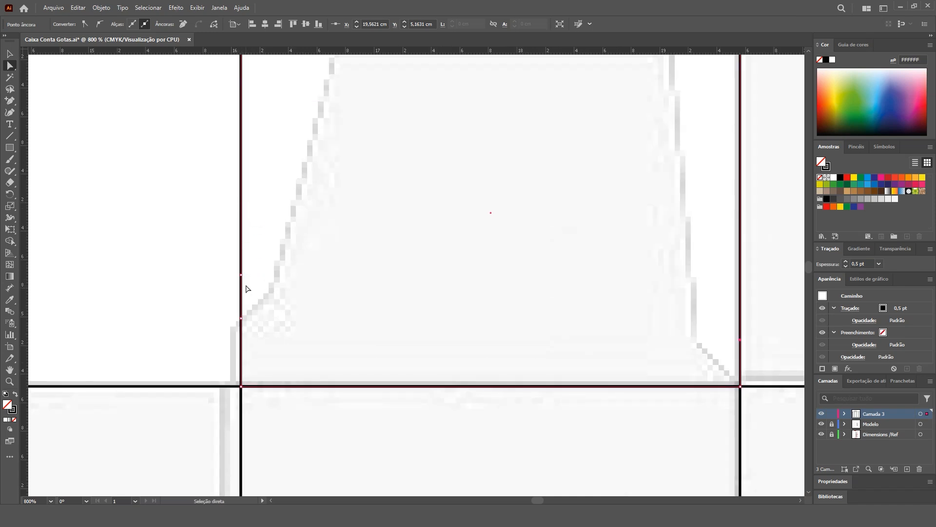
{"action": "left_click_drag", "start_coordinate": [241, 276], "coordinate": [272, 277]}
{"action": "scroll", "coordinate": [272, 278], "scroll_direction": "up", "scroll_amount": 3}
{"action": "left_click_drag", "start_coordinate": [231, 203], "coordinate": [326, 203]}
{"action": "scroll", "coordinate": [414, 140], "scroll_direction": "down", "scroll_amount": 3}
{"action": "scroll", "coordinate": [414, 140], "scroll_direction": "right", "scroll_amount": 3}
{"action": "left_click_drag", "start_coordinate": [554, 359], "coordinate": [512, 360]}
{"action": "scroll", "coordinate": [582, 247], "scroll_direction": "up", "scroll_amount": 3}
{"action": "left_click_drag", "start_coordinate": [566, 215], "coordinate": [495, 217]}
{"action": "scroll", "coordinate": [512, 290], "scroll_direction": "down", "scroll_amount": 2}
Step: Shift the upper flap's base corners slightly inward so they clear the panel fold lines on both sides
{"action": "scroll", "coordinate": [526, 366], "scroll_direction": "up", "scroll_amount": 4}
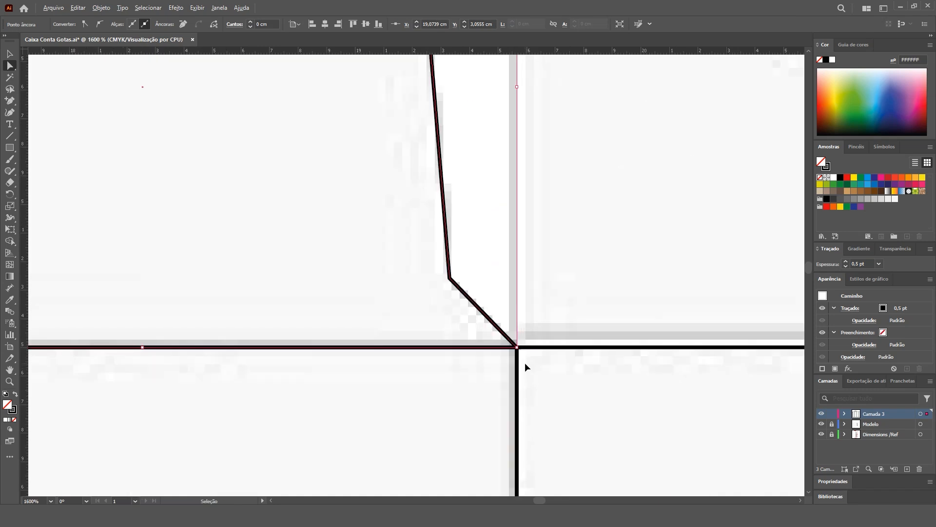
{"action": "left_click_drag", "start_coordinate": [516, 344], "coordinate": [506, 343]}
{"action": "scroll", "coordinate": [549, 348], "scroll_direction": "down", "scroll_amount": 1}
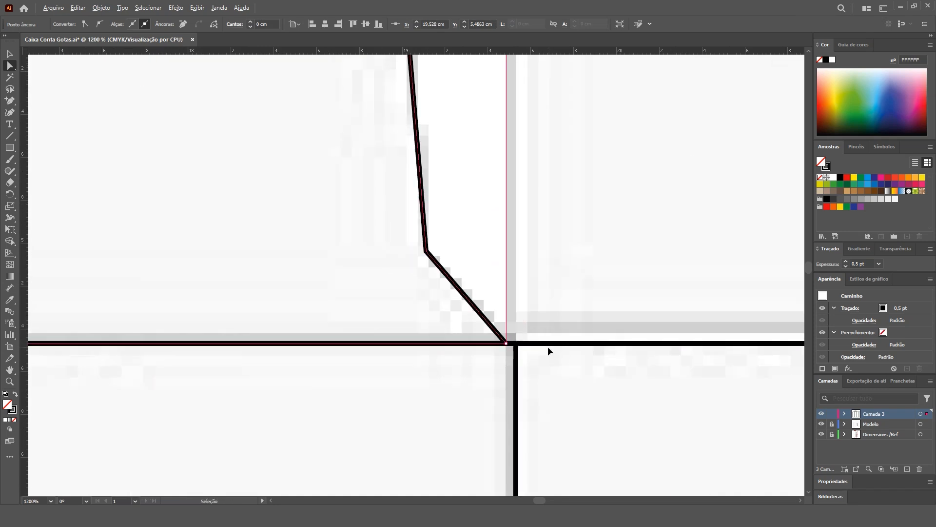
{"action": "scroll", "coordinate": [548, 347], "scroll_direction": "left", "scroll_amount": 8}
{"action": "left_click", "coordinate": [181, 240]}
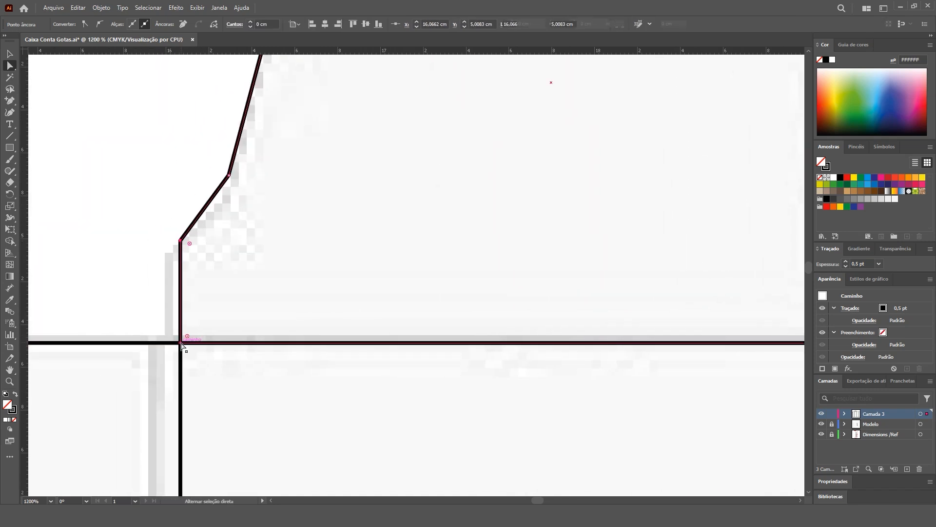
{"action": "left_click", "coordinate": [180, 342], "text": "shift"}
{"action": "key", "text": "Right"}
{"action": "key", "text": "ctrl+shift+a"}
Step: Copy the tapered upper flap over to the rightmost panel and reflect the copy across the vertical axis
{"action": "key", "text": "ctrl+minus"}
{"action": "key", "text": "ctrl+minus"}
{"action": "key", "text": "ctrl+minus"}
{"action": "key", "text": "ctrl+minus"}
{"action": "key", "text": "ctrl+minus"}
{"action": "key", "text": "v"}
{"action": "scroll", "coordinate": [203, 247], "scroll_direction": "up", "scroll_amount": 1}
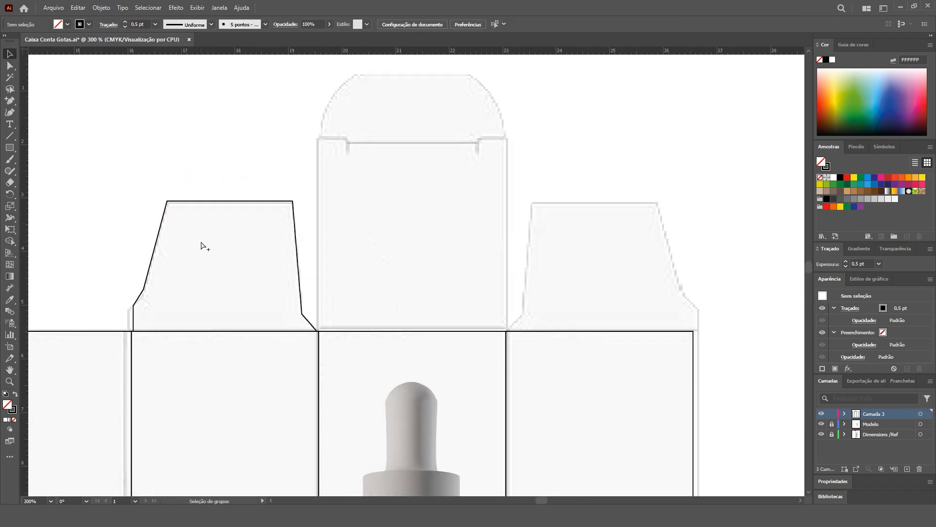
{"action": "left_click", "coordinate": [139, 300]}
{"action": "left_click_drag", "start_coordinate": [140, 300], "coordinate": [563, 299]}
{"action": "right_click", "coordinate": [564, 298]}
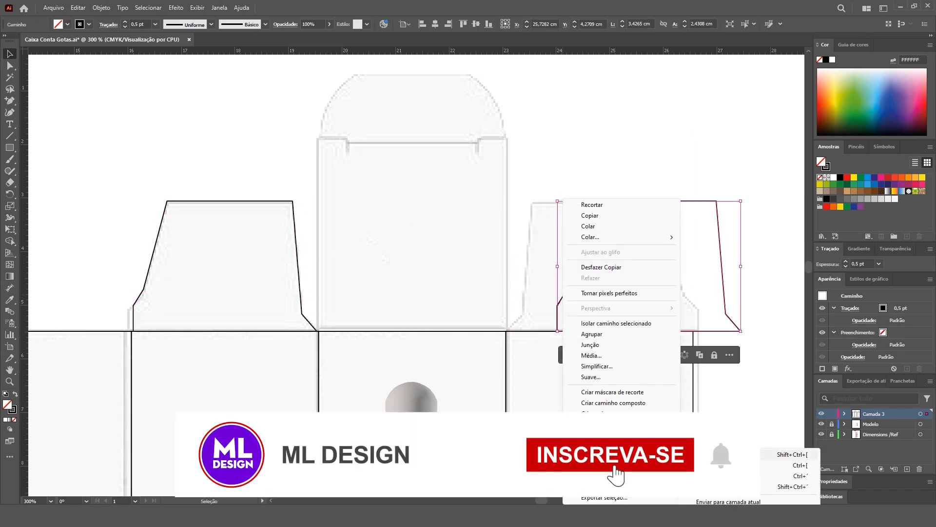
{"action": "mouse_move", "coordinate": [658, 428]}
{"action": "left_click", "coordinate": [707, 392]}
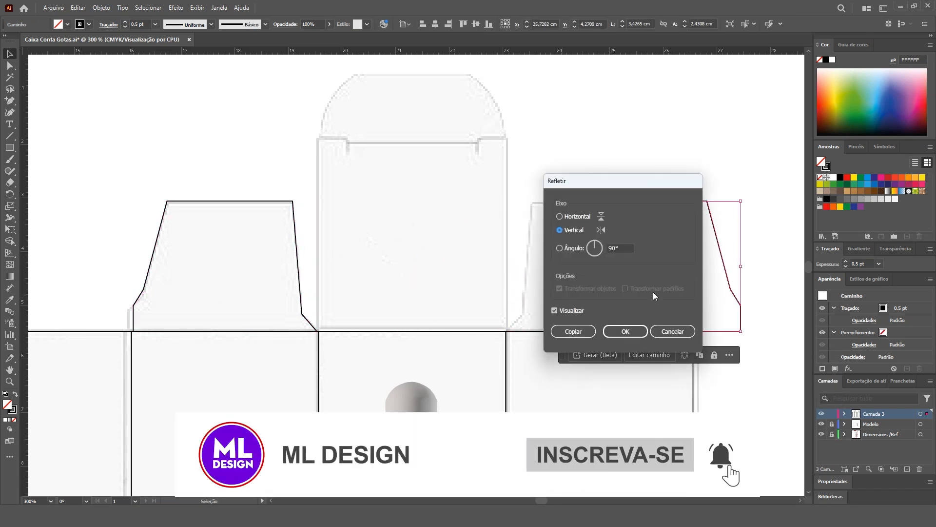
{"action": "left_click", "coordinate": [619, 327]}
Step: Center the mirrored flap horizontally on the rightmost panel, using that panel as the alignment reference
{"action": "scroll", "coordinate": [541, 340], "scroll_direction": "up", "scroll_amount": 2}
{"action": "left_click", "coordinate": [510, 321], "text": "shift"}
{"action": "left_click", "coordinate": [510, 321]}
{"action": "left_click", "coordinate": [422, 25]}
{"action": "scroll", "coordinate": [401, 204], "scroll_direction": "down", "scroll_amount": 2}
{"action": "left_click", "coordinate": [741, 196]}
Step: Copy both upper flaps straight down to the lower edge of the box panels
{"action": "left_click_drag", "start_coordinate": [666, 274], "coordinate": [676, 223]}
{"action": "scroll", "coordinate": [618, 196], "scroll_direction": "down", "scroll_amount": 2}
{"action": "left_click_drag", "start_coordinate": [678, 287], "coordinate": [661, 233]}
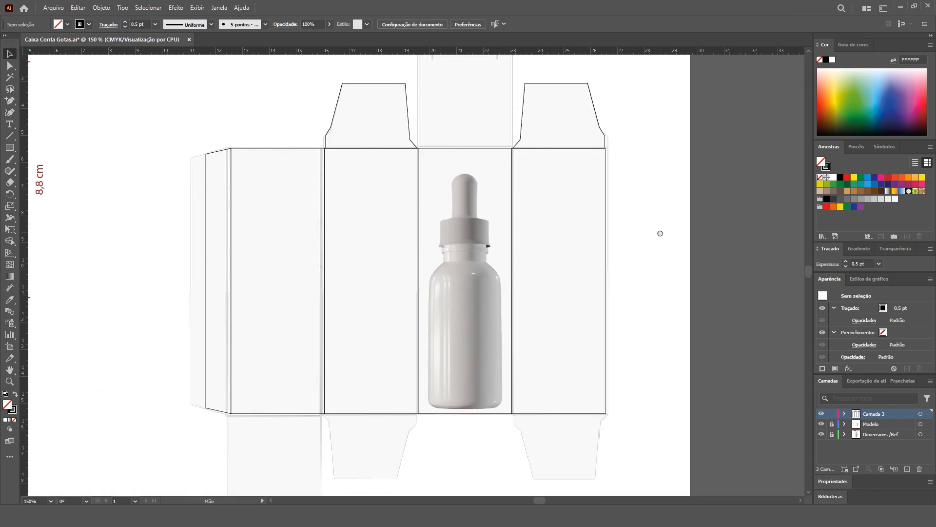
{"action": "left_click", "coordinate": [365, 85]}
{"action": "left_click", "coordinate": [554, 84], "text": "shift"}
{"action": "left_click_drag", "start_coordinate": [554, 83], "coordinate": [576, 385]}
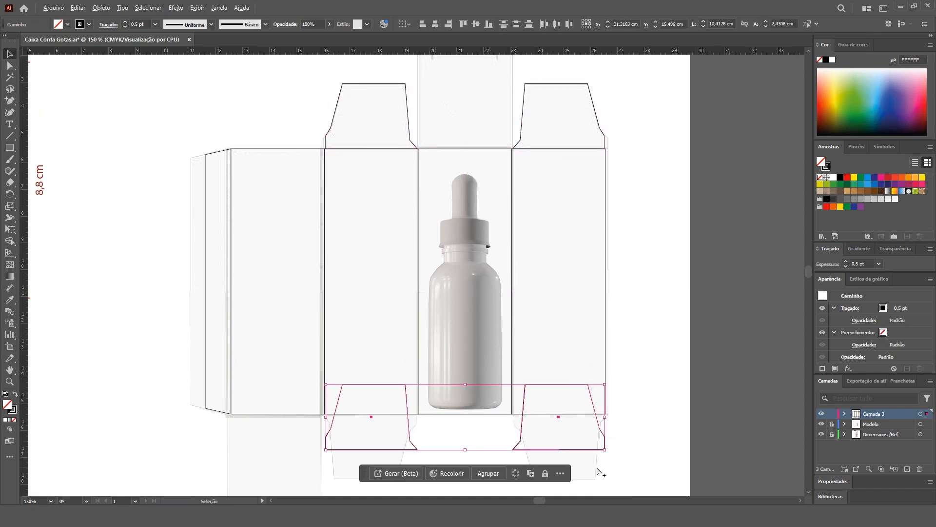
Step: Reflect the two copied flaps across the horizontal axis and snap their bases to the panels' bottom edge
{"action": "scroll", "coordinate": [576, 385], "scroll_direction": "up", "scroll_amount": 1}
{"action": "scroll", "coordinate": [586, 369], "scroll_direction": "down", "scroll_amount": 1}
{"action": "right_click", "coordinate": [586, 369]}
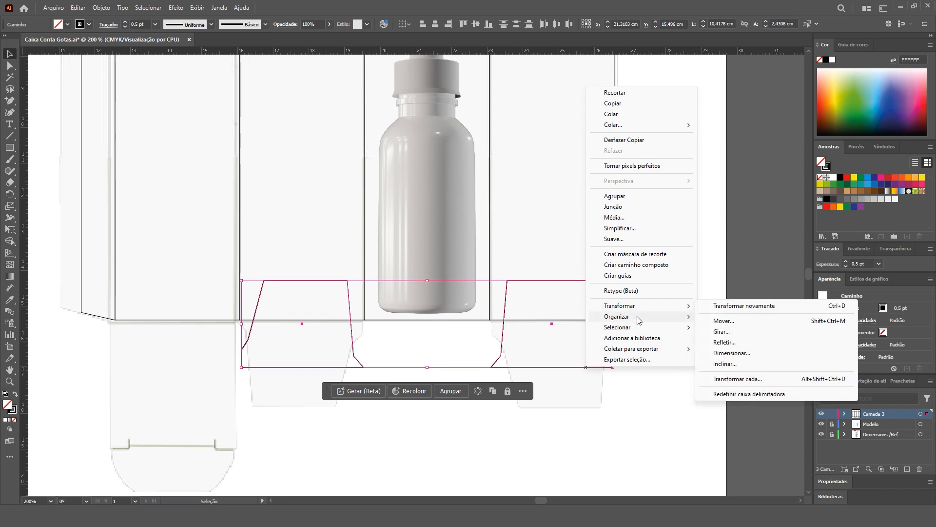
{"action": "left_click", "coordinate": [724, 342]}
{"action": "left_click", "coordinate": [559, 217]}
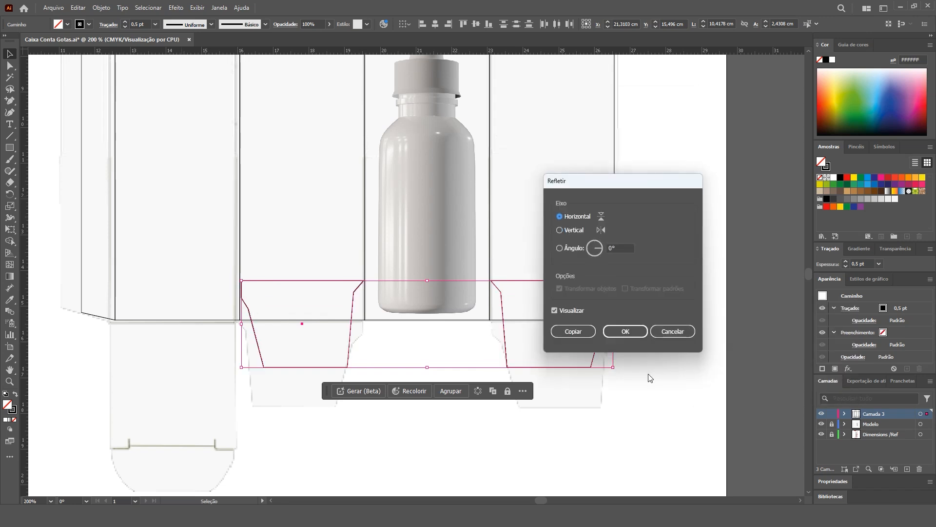
{"action": "left_click", "coordinate": [622, 332]}
{"action": "left_click_drag", "start_coordinate": [351, 286], "coordinate": [348, 318]}
Step: Reflect the lower flap under the second panel across the vertical axis to match the template's orientation
{"action": "scroll", "coordinate": [418, 357], "scroll_direction": "down", "scroll_amount": 2}
{"action": "scroll", "coordinate": [418, 357], "scroll_direction": "left", "scroll_amount": 1}
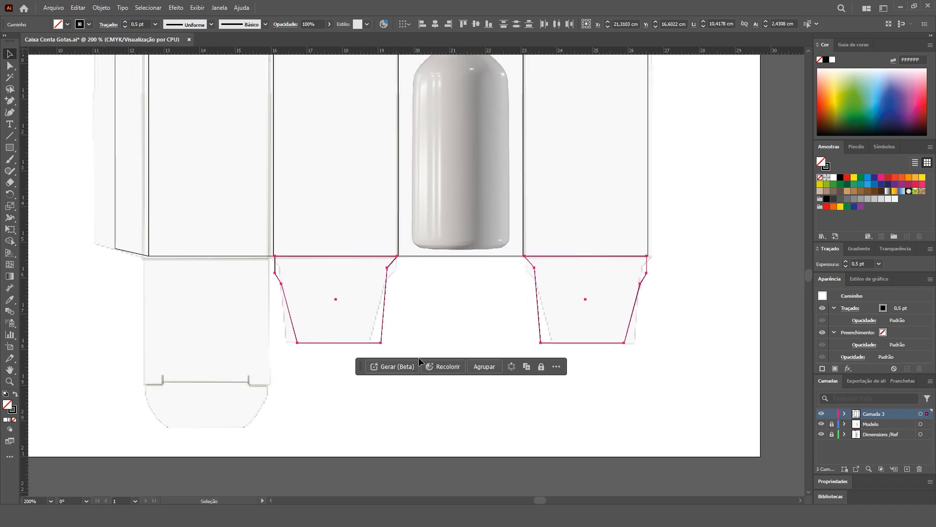
{"action": "scroll", "coordinate": [299, 308], "scroll_direction": "up", "scroll_amount": 2}
{"action": "left_click", "coordinate": [479, 248]}
{"action": "right_click", "coordinate": [478, 250]}
{"action": "mouse_move", "coordinate": [537, 443]}
{"action": "left_click", "coordinate": [615, 390]}
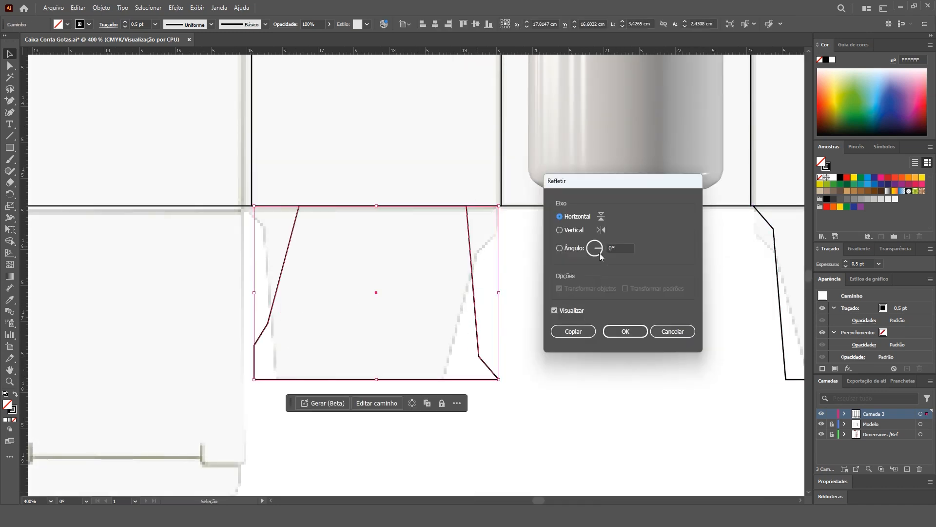
{"action": "left_click", "coordinate": [560, 231]}
{"action": "left_click", "coordinate": [626, 331]}
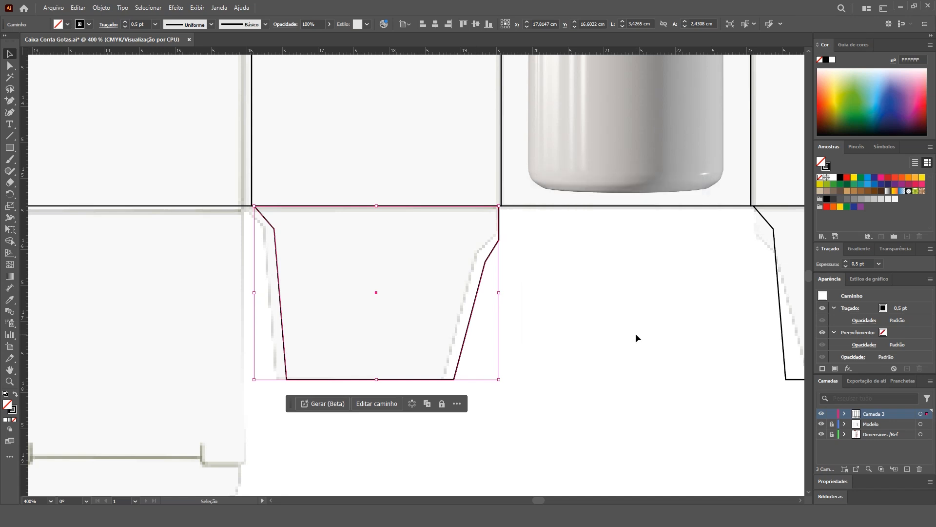
Step: Reflect the lower flap under the rightmost panel across the vertical axis as well
{"action": "scroll", "coordinate": [539, 259], "scroll_direction": "right", "scroll_amount": 5}
{"action": "left_click", "coordinate": [558, 231]}
{"action": "right_click", "coordinate": [558, 230]}
{"action": "mouse_move", "coordinate": [592, 444]}
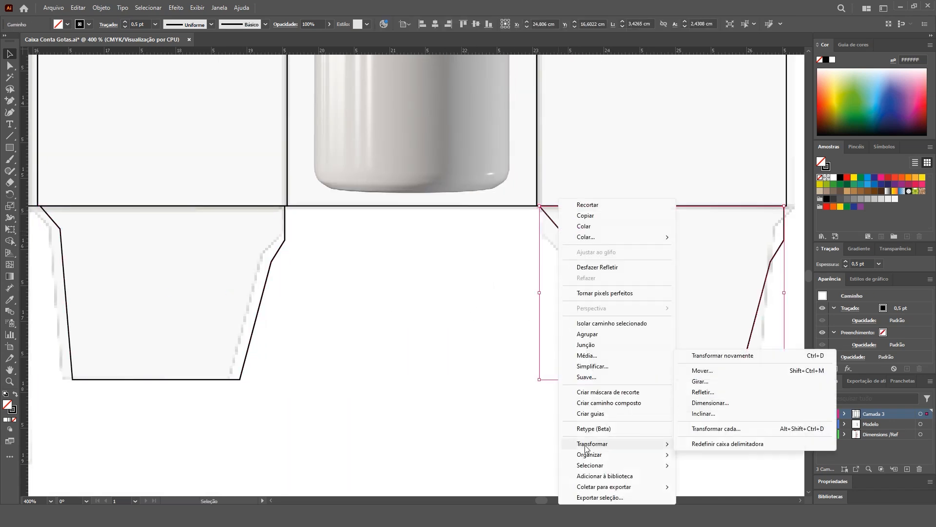
{"action": "left_click", "coordinate": [702, 390]}
{"action": "left_click", "coordinate": [626, 332]}
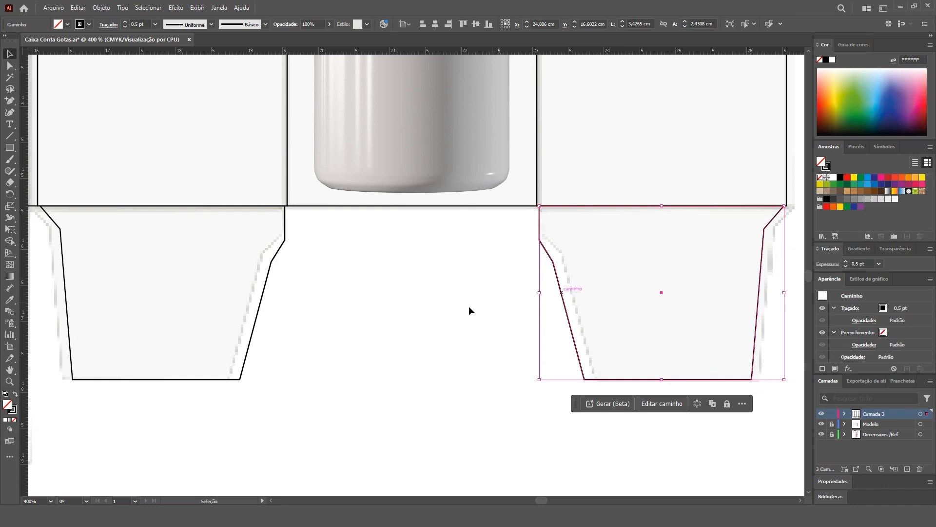
{"action": "left_click", "coordinate": [456, 343]}
Step: Copy the leftmost main panel downward and shorten it to a bottom lid about 3.6 cm high below that panel
{"action": "scroll", "coordinate": [454, 345], "scroll_direction": "down", "scroll_amount": 1}
{"action": "left_click_drag", "start_coordinate": [239, 278], "coordinate": [489, 181]}
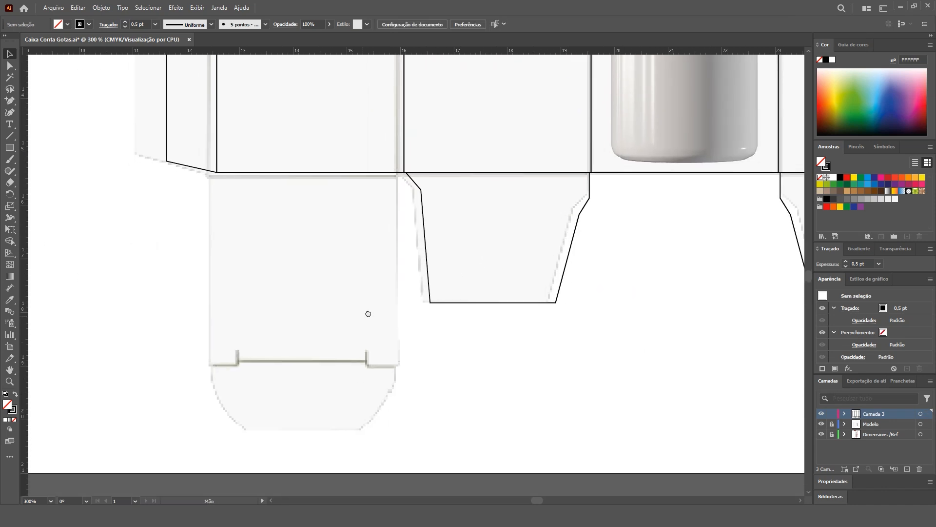
{"action": "left_click_drag", "start_coordinate": [368, 313], "coordinate": [401, 287]}
{"action": "scroll", "coordinate": [273, 250], "scroll_direction": "up", "scroll_amount": 1}
{"action": "scroll", "coordinate": [252, 139], "scroll_direction": "down", "scroll_amount": 2}
{"action": "left_click_drag", "start_coordinate": [294, 154], "coordinate": [316, 332]}
{"action": "left_click", "coordinate": [305, 202]}
{"action": "scroll", "coordinate": [316, 332], "scroll_direction": "up", "scroll_amount": 3}
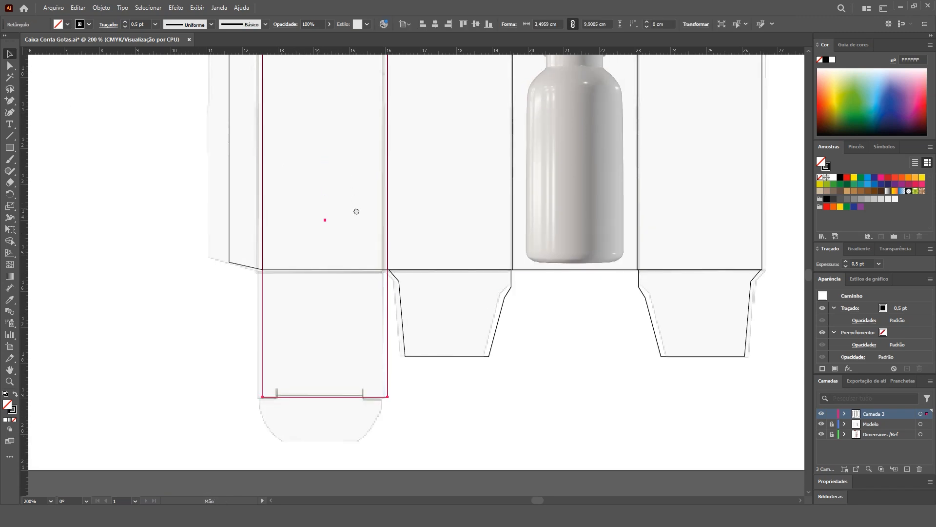
{"action": "left_click_drag", "start_coordinate": [328, 104], "coordinate": [320, 331]}
{"action": "left_click_drag", "start_coordinate": [366, 366], "coordinate": [393, 243]}
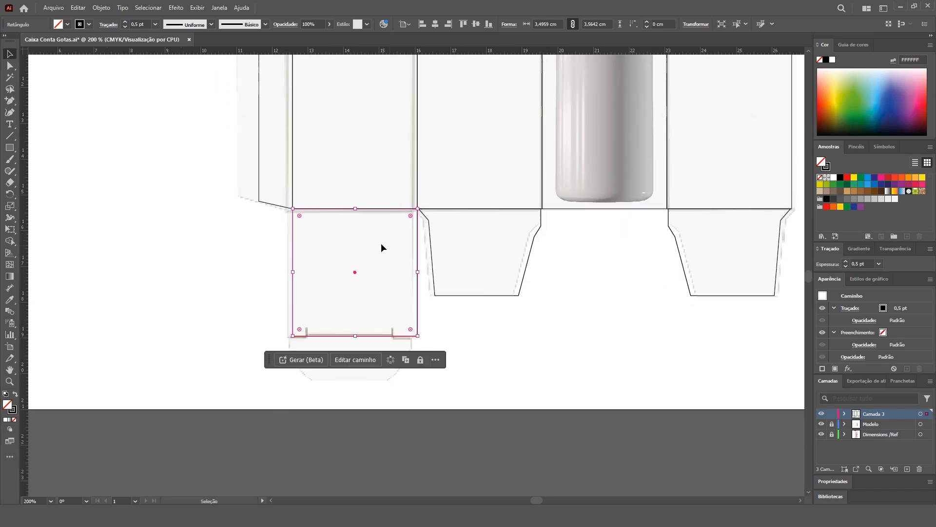
{"action": "scroll", "coordinate": [356, 238], "scroll_direction": "up", "scroll_amount": 2}
{"action": "left_click_drag", "start_coordinate": [423, 280], "coordinate": [425, 257]}
{"action": "left_click_drag", "start_coordinate": [356, 413], "coordinate": [357, 412]}
{"action": "left_click_drag", "start_coordinate": [415, 406], "coordinate": [419, 326]}
{"action": "scroll", "coordinate": [268, 333], "scroll_direction": "up", "scroll_amount": 2}
{"action": "scroll", "coordinate": [268, 333], "scroll_direction": "down", "scroll_amount": 4}
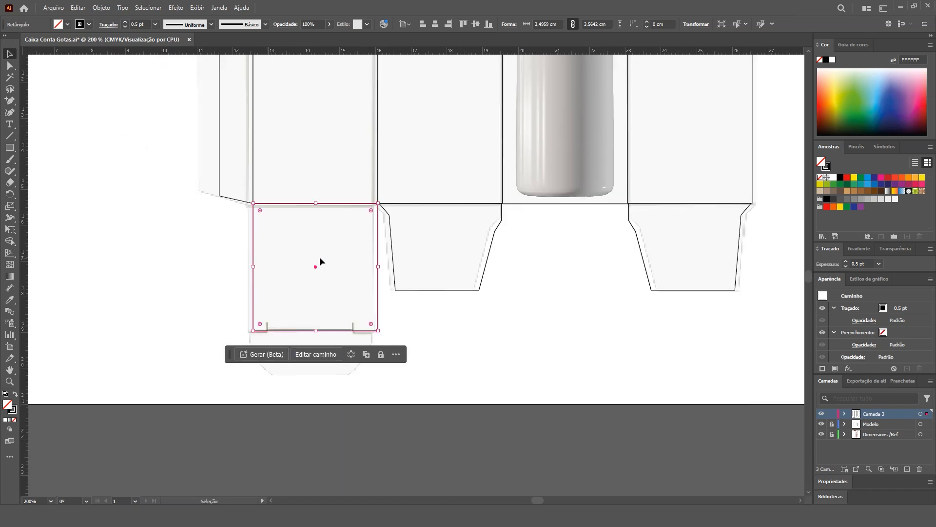
Step: Copy the bottom lid downward and shorten the copy to a tuck flap about 1.25 cm high below it
{"action": "left_click_drag", "start_coordinate": [316, 205], "coordinate": [351, 356]}
{"action": "scroll", "coordinate": [302, 390], "scroll_direction": "up", "scroll_amount": 3}
{"action": "left_click_drag", "start_coordinate": [349, 285], "coordinate": [371, 344]}
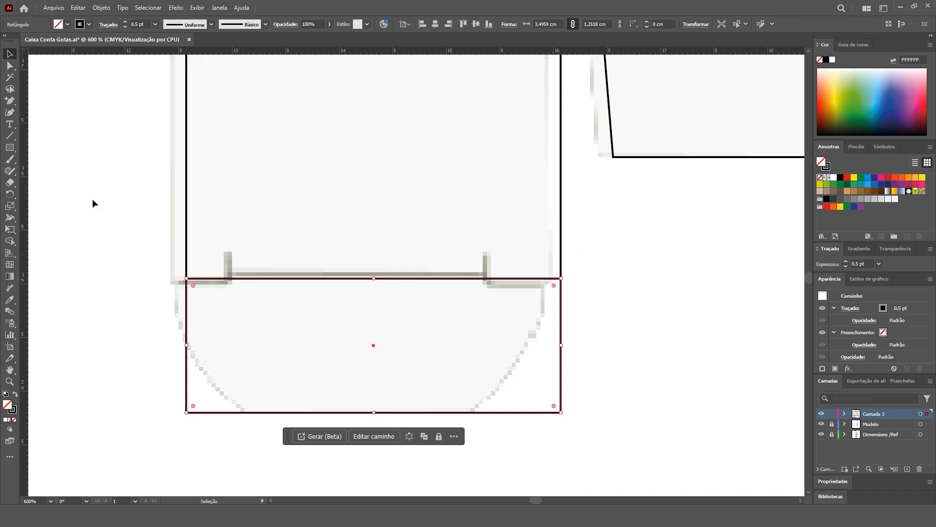
Step: Remove the top edge of the tuck flap and move the flap slightly below the bottom lid
{"action": "left_click", "coordinate": [10, 66]}
{"action": "left_click_drag", "start_coordinate": [187, 278], "coordinate": [202, 260]}
{"action": "left_click", "coordinate": [185, 24]}
{"action": "left_click", "coordinate": [6, 52]}
{"action": "left_click", "coordinate": [56, 228]}
{"action": "scroll", "coordinate": [199, 280], "scroll_direction": "up", "scroll_amount": 2}
{"action": "left_click_drag", "start_coordinate": [173, 298], "coordinate": [174, 316]}
{"action": "left_click", "coordinate": [113, 250]}
{"action": "scroll", "coordinate": [110, 246], "scroll_direction": "down", "scroll_amount": 1}
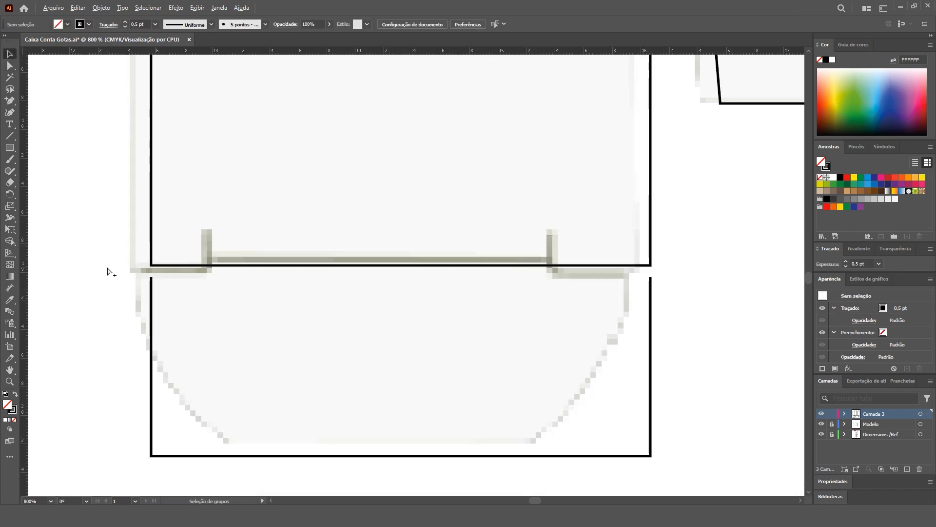
Step: Extend the tuck flap's open path at its left end with a notch 0.4 cm inward and 0.2 cm up
{"action": "left_click_drag", "start_coordinate": [12, 104], "coordinate": [38, 102]}
{"action": "scroll", "coordinate": [146, 276], "scroll_direction": "up", "scroll_amount": 1}
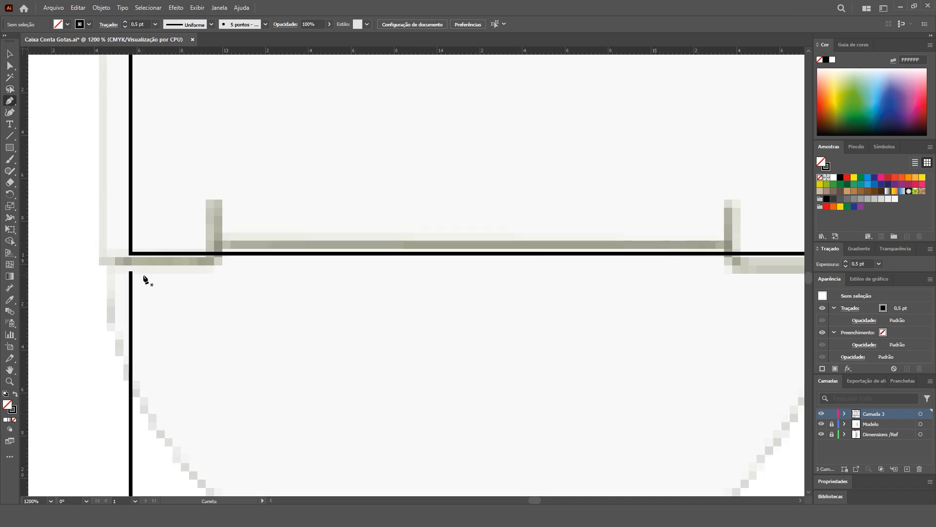
{"action": "left_click", "coordinate": [130, 271]}
{"action": "left_click_drag", "start_coordinate": [222, 272], "coordinate": [181, 217]}
{"action": "left_click", "coordinate": [174, 216]}
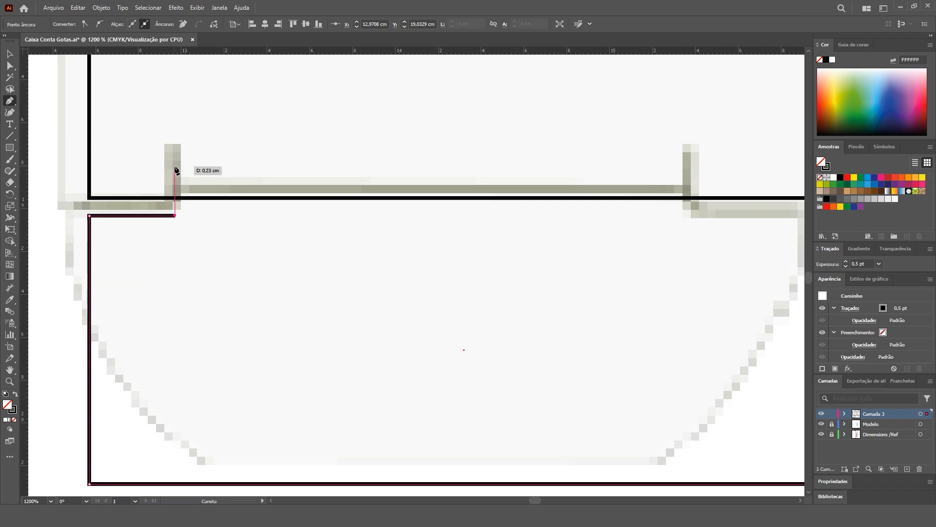
{"action": "left_click", "coordinate": [175, 176]}
Step: Add a matching notch 0.4 cm inward and 0.2 cm up at the flap's right end, then snap the flap to the lid
{"action": "scroll", "coordinate": [94, 237], "scroll_direction": "down", "scroll_amount": 1}
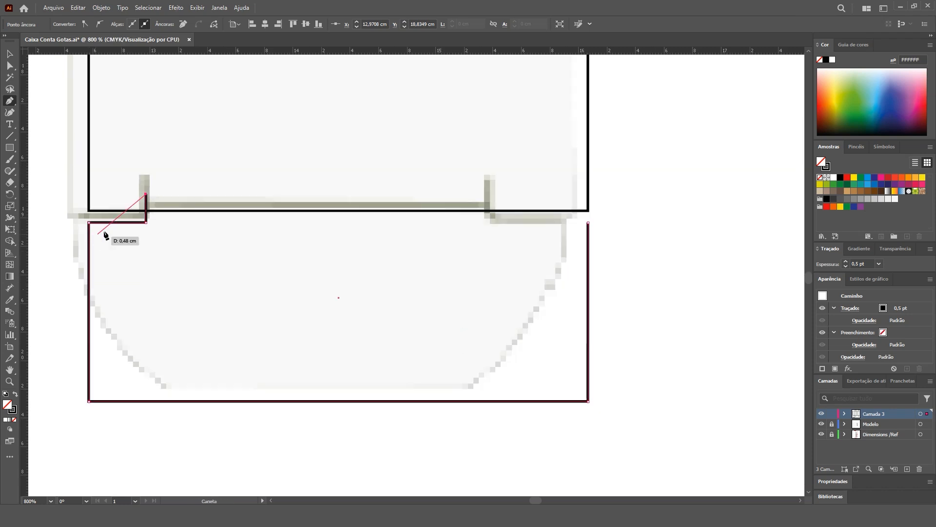
{"action": "left_click", "coordinate": [531, 222]}
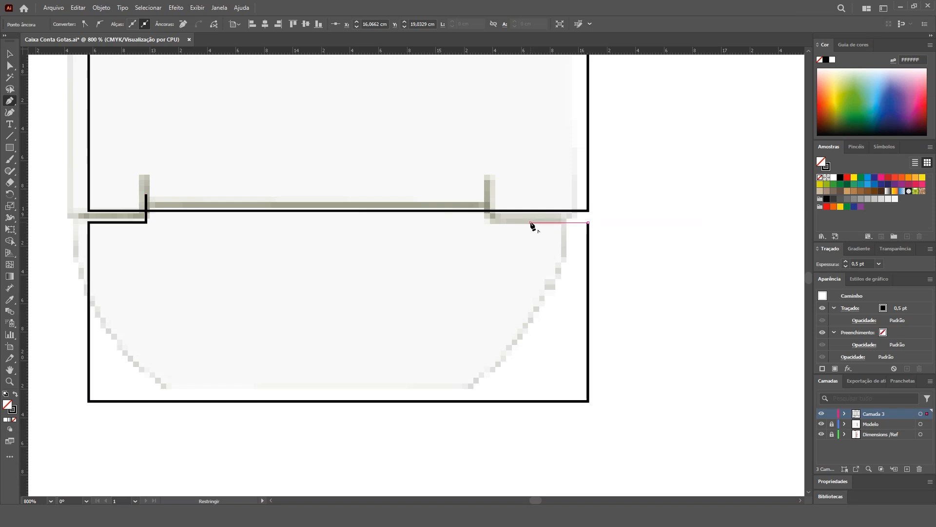
{"action": "left_click", "coordinate": [531, 194]}
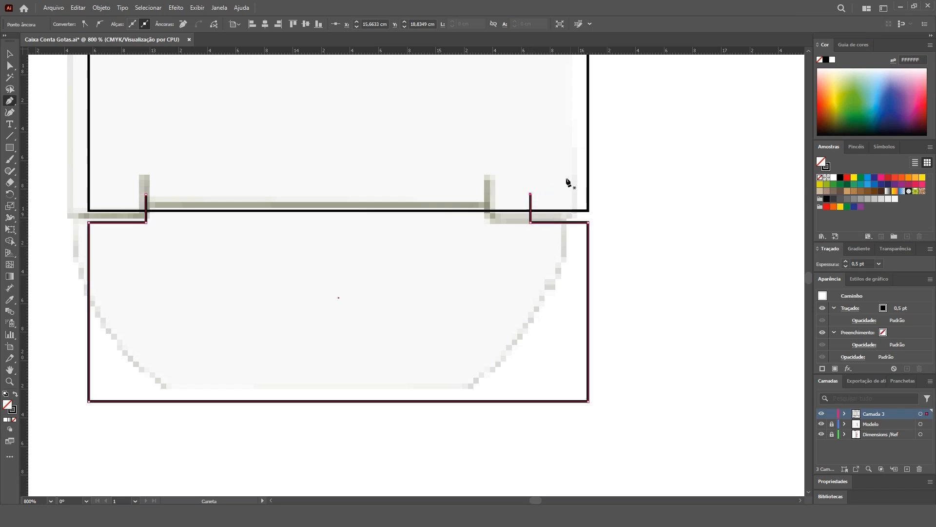
{"action": "key", "text": "v"}
{"action": "left_click_drag", "start_coordinate": [138, 222], "coordinate": [142, 211]}
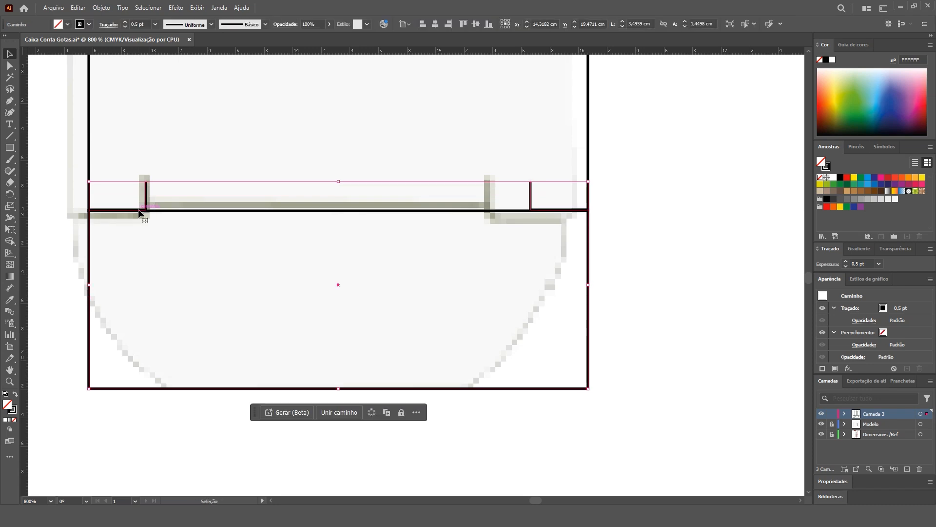
{"action": "left_click", "coordinate": [288, 117]}
{"action": "left_click", "coordinate": [247, 210]}
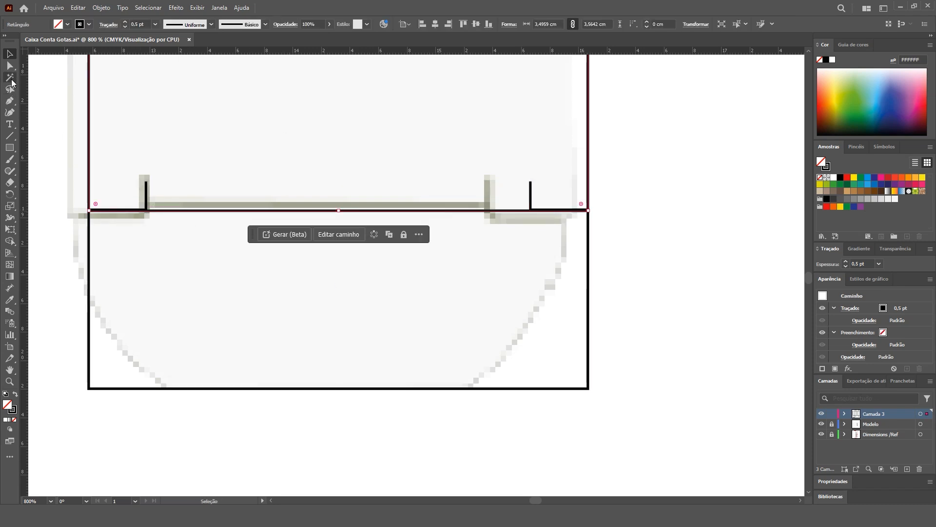
{"action": "left_click", "coordinate": [10, 66]}
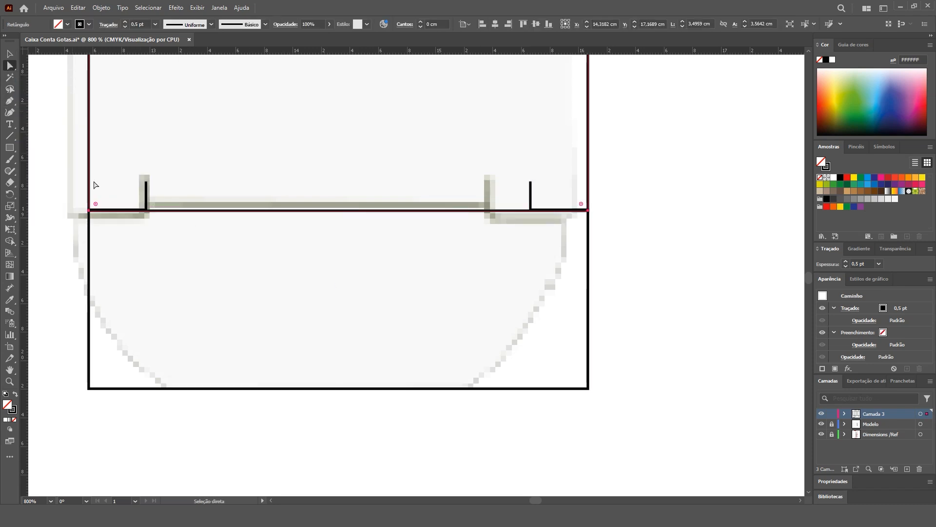
{"action": "left_click_drag", "start_coordinate": [9, 101], "coordinate": [37, 125]}
{"action": "left_click", "coordinate": [90, 211]}
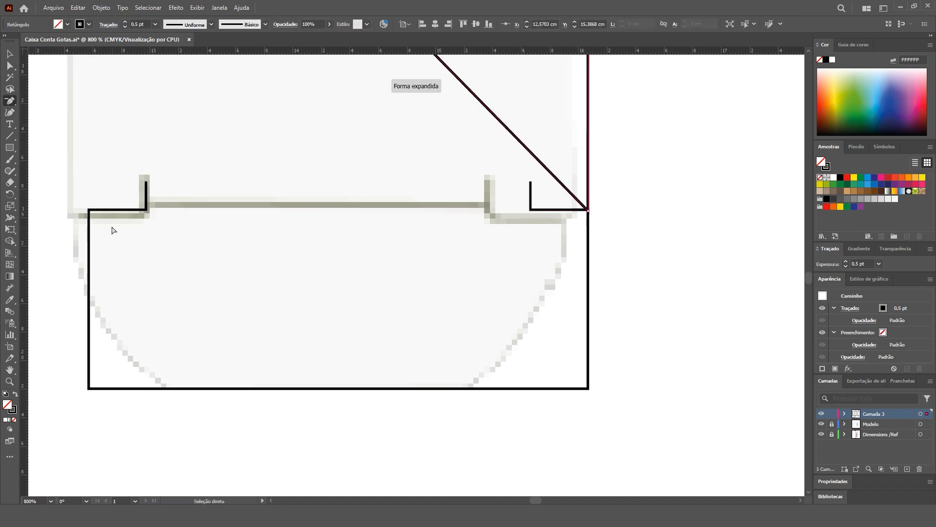
{"action": "key", "text": "ctrl+z"}
Step: Cut the bottom lid's path at its lower-left corner, remove its bottom edge and realign the left side's loose end with the flap
{"action": "key", "text": "a"}
{"action": "left_click", "coordinate": [88, 211]}
{"action": "left_click", "coordinate": [214, 24]}
{"action": "left_click_drag", "start_coordinate": [89, 211], "coordinate": [178, 234]}
{"action": "key", "text": "ctrl+z"}
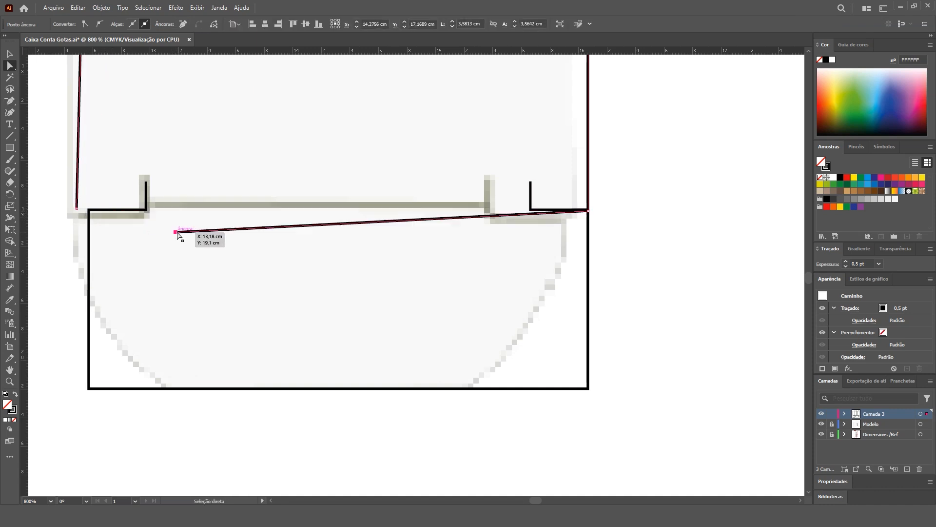
{"action": "left_click", "coordinate": [183, 24]}
{"action": "left_click_drag", "start_coordinate": [77, 210], "coordinate": [89, 210]}
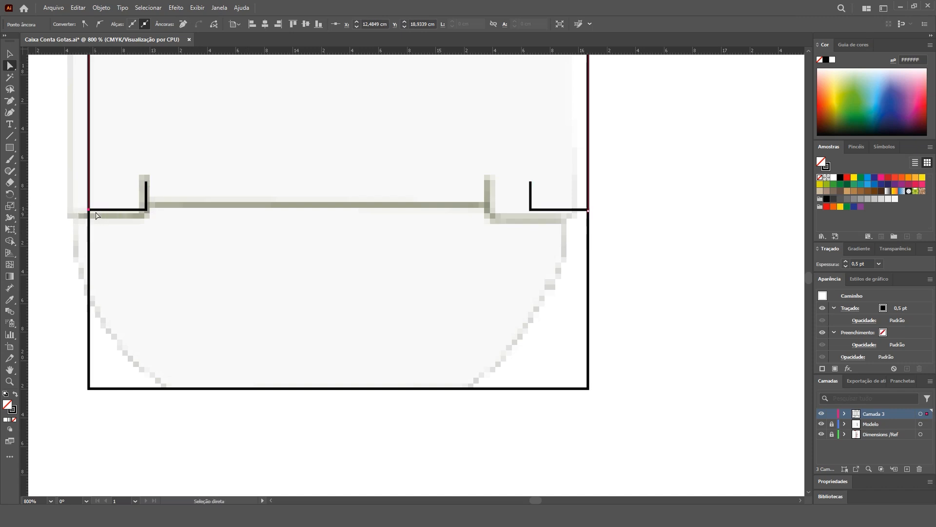
{"action": "left_click", "coordinate": [244, 222]}
Step: Round the two lower corners of the tuck flap to approximate the template's curve
{"action": "scroll", "coordinate": [243, 221], "scroll_direction": "down", "scroll_amount": 1}
{"action": "scroll", "coordinate": [256, 209], "scroll_direction": "up", "scroll_amount": 2}
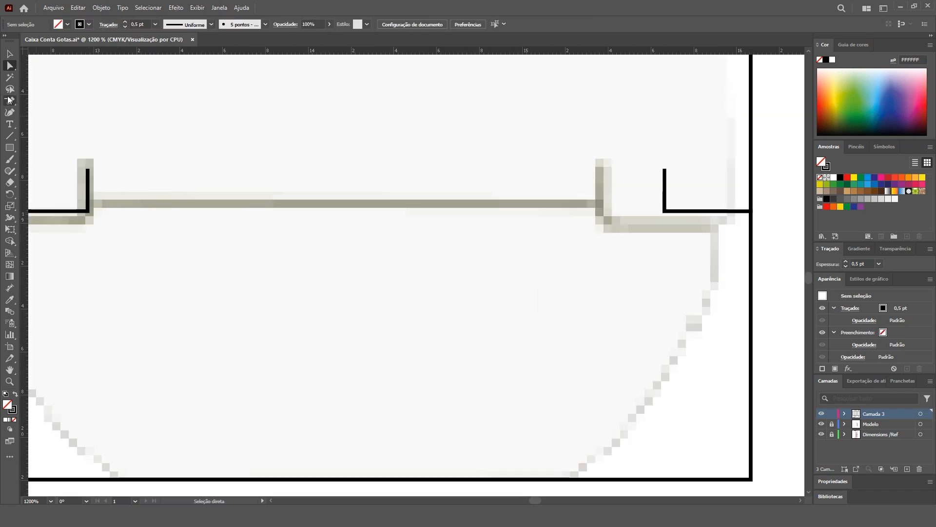
{"action": "scroll", "coordinate": [208, 242], "scroll_direction": "down", "scroll_amount": 2}
{"action": "left_click", "coordinate": [452, 288]}
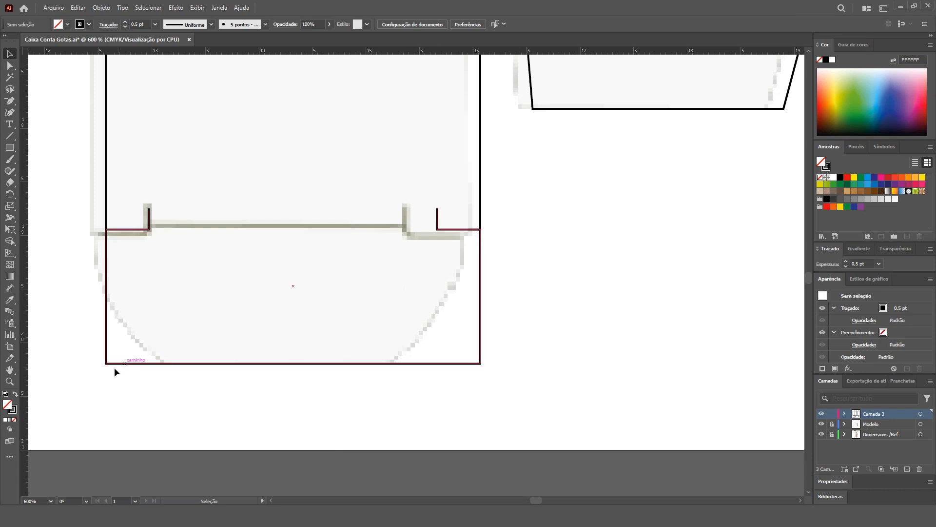
{"action": "left_click", "coordinate": [10, 65]}
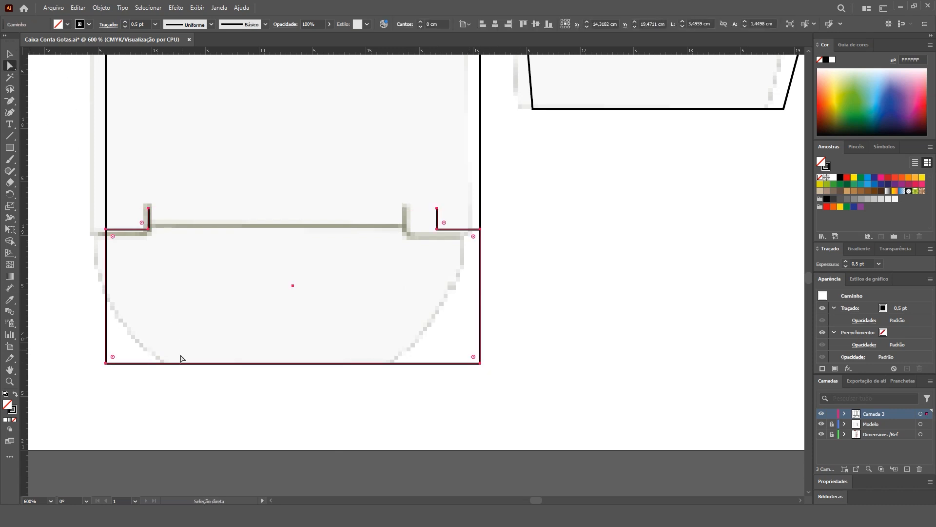
{"action": "left_click_drag", "start_coordinate": [475, 360], "coordinate": [374, 259]}
{"action": "scroll", "coordinate": [344, 282], "scroll_direction": "down", "scroll_amount": 2}
{"action": "left_click", "coordinate": [10, 53]}
{"action": "left_click", "coordinate": [117, 245]}
Step: Copy the bottom lid together with its tuck flap to the area above the leftmost main panel
{"action": "left_click_drag", "start_coordinate": [416, 233], "coordinate": [303, 344]}
{"action": "scroll", "coordinate": [298, 339], "scroll_direction": "down", "scroll_amount": 2}
{"action": "left_click_drag", "start_coordinate": [365, 218], "coordinate": [292, 355]}
{"action": "left_click_drag", "start_coordinate": [296, 312], "coordinate": [391, 313]}
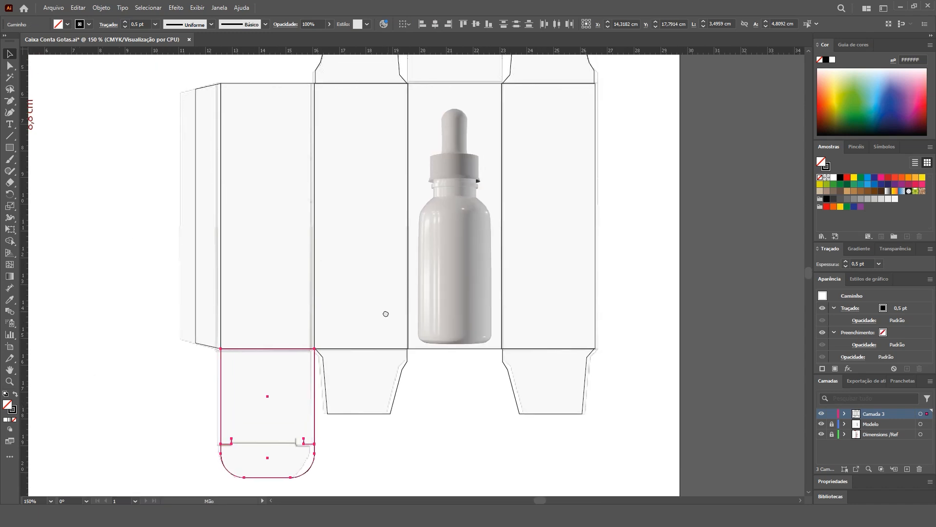
{"action": "scroll", "coordinate": [272, 314], "scroll_direction": "down", "scroll_amount": 1}
{"action": "left_click_drag", "start_coordinate": [272, 376], "coordinate": [270, 109], "text": "alt"}
Step: Reflect the copied lid and tuck flap across the horizontal axis
{"action": "right_click", "coordinate": [270, 108]}
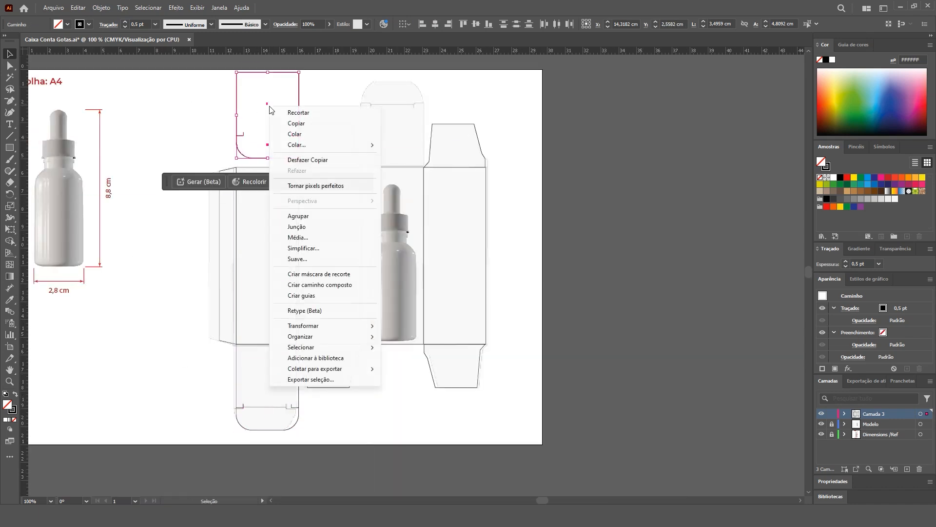
{"action": "mouse_move", "coordinate": [341, 325]}
{"action": "left_click", "coordinate": [412, 362]}
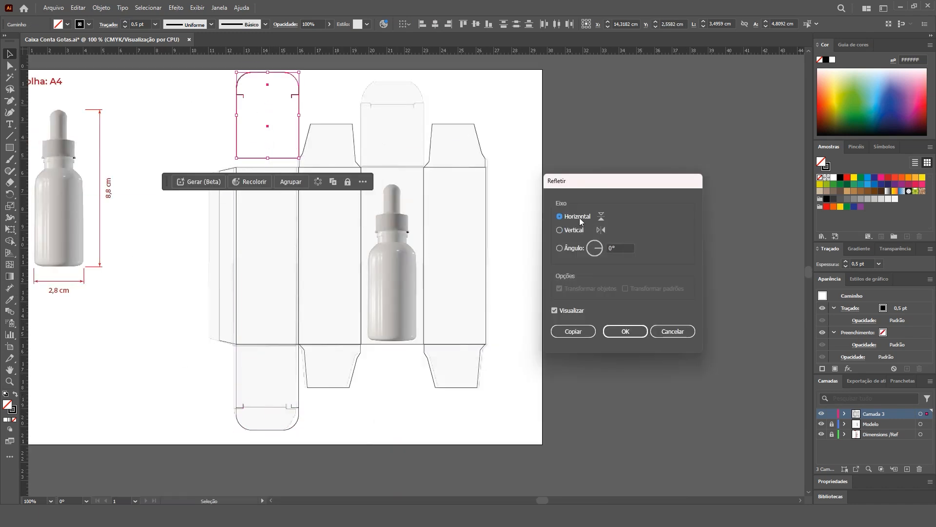
{"action": "left_click", "coordinate": [625, 331]}
Step: Center the reflected lid and tuck flap horizontally on the third main panel
{"action": "left_click", "coordinate": [403, 169], "text": "shift"}
{"action": "left_click", "coordinate": [403, 169]}
{"action": "left_click", "coordinate": [435, 24]}
{"action": "left_click", "coordinate": [573, 126]}
Step: Move the upper lid and tuck flap down so the lid's base snaps to the third panel's top edge
{"action": "scroll", "coordinate": [388, 100], "scroll_direction": "up", "scroll_amount": 2}
{"action": "left_click_drag", "start_coordinate": [389, 99], "coordinate": [363, 160]}
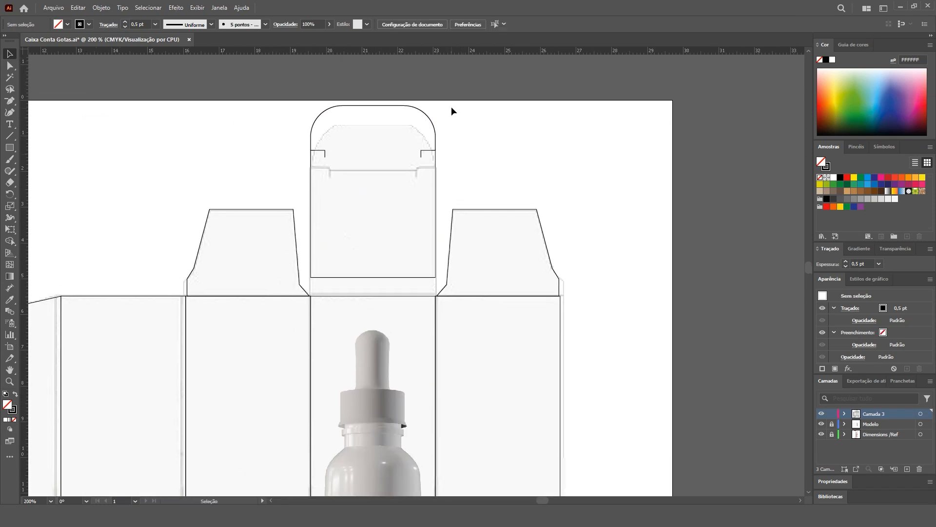
{"action": "left_click_drag", "start_coordinate": [451, 107], "coordinate": [416, 171]}
{"action": "scroll", "coordinate": [335, 298], "scroll_direction": "up", "scroll_amount": 4}
{"action": "left_click_drag", "start_coordinate": [270, 213], "coordinate": [272, 290]}
{"action": "scroll", "coordinate": [311, 285], "scroll_direction": "down", "scroll_amount": 6}
{"action": "left_click", "coordinate": [500, 240]}
{"action": "scroll", "coordinate": [544, 188], "scroll_direction": "down", "scroll_amount": 1}
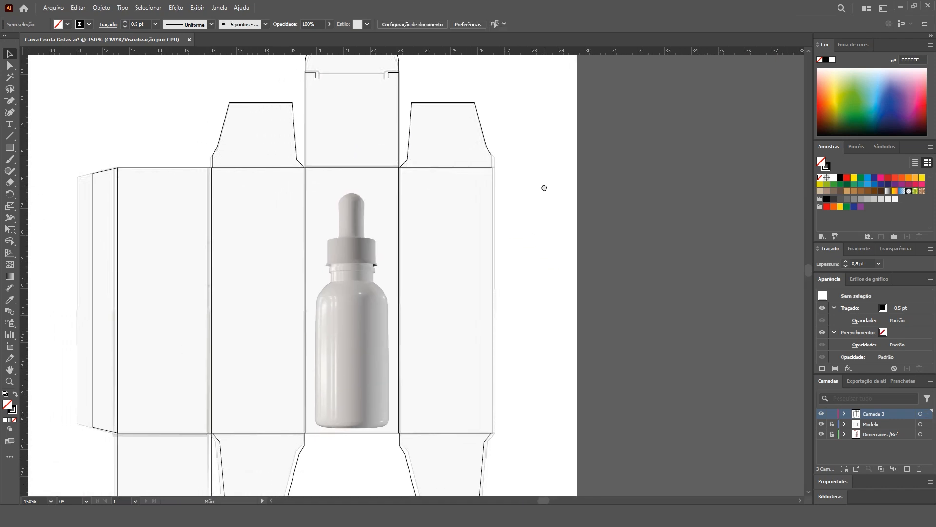
Step: Toggle the Modelo template layer to compare it with the drawn dieline, leaving the template hidden
{"action": "scroll", "coordinate": [371, 312], "scroll_direction": "down", "scroll_amount": 2}
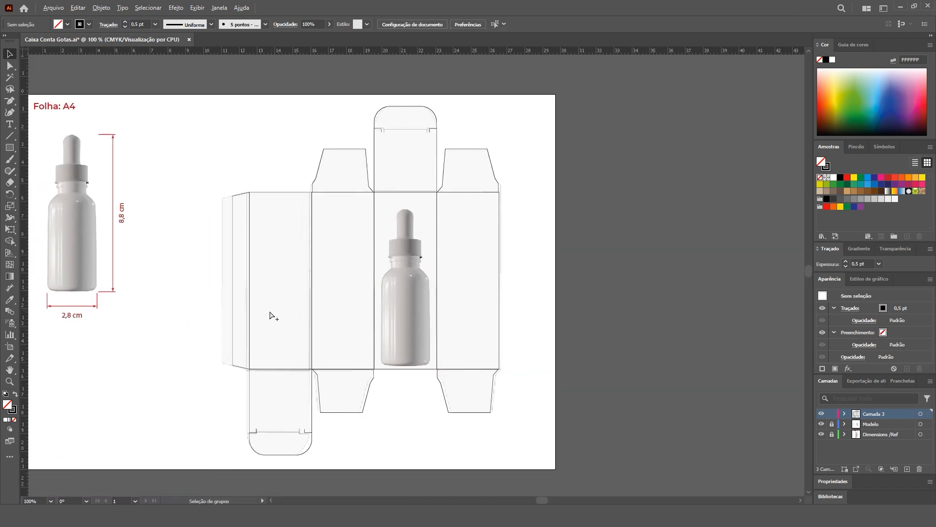
{"action": "scroll", "coordinate": [270, 316], "scroll_direction": "up", "scroll_amount": 1}
{"action": "left_click", "coordinate": [821, 424]}
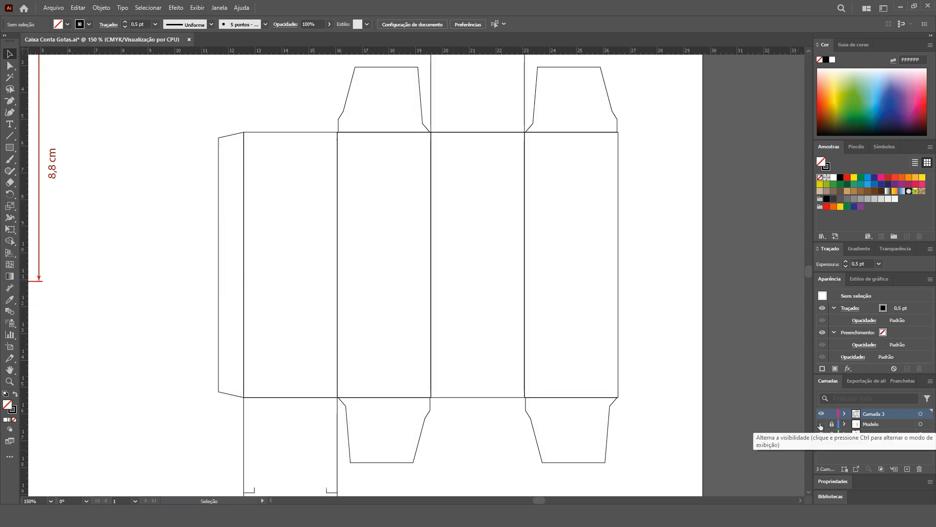
{"action": "left_click", "coordinate": [821, 424]}
{"action": "left_click", "coordinate": [822, 424]}
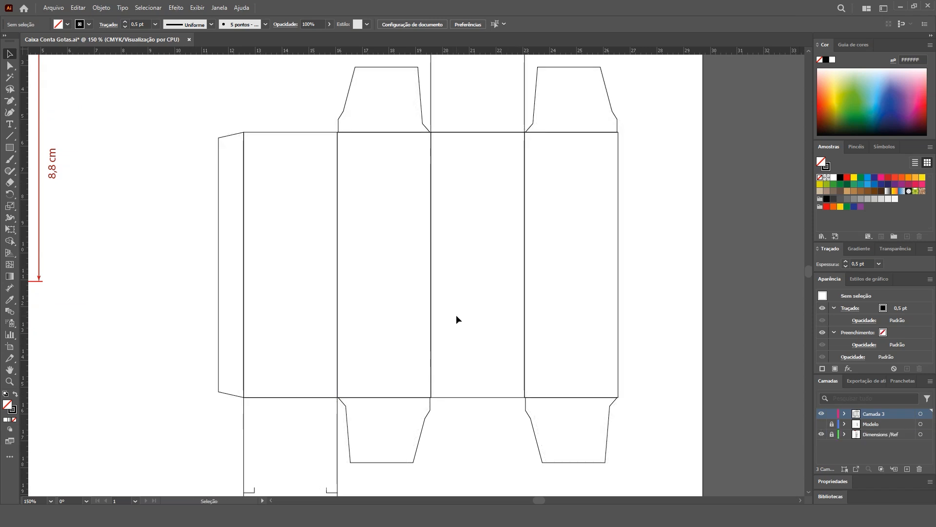
{"action": "scroll", "coordinate": [463, 317], "scroll_direction": "down", "scroll_amount": 1}
{"action": "left_click", "coordinate": [822, 427]}
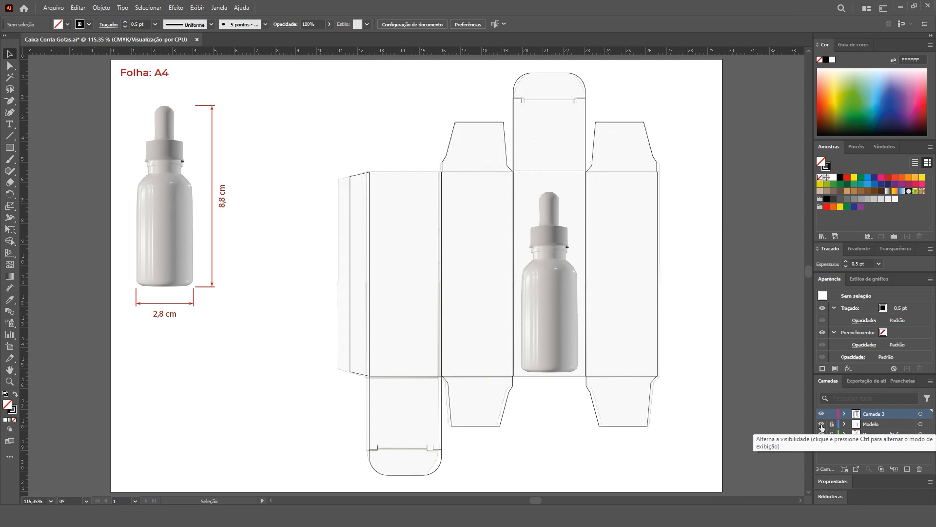
{"action": "left_click", "coordinate": [822, 427]}
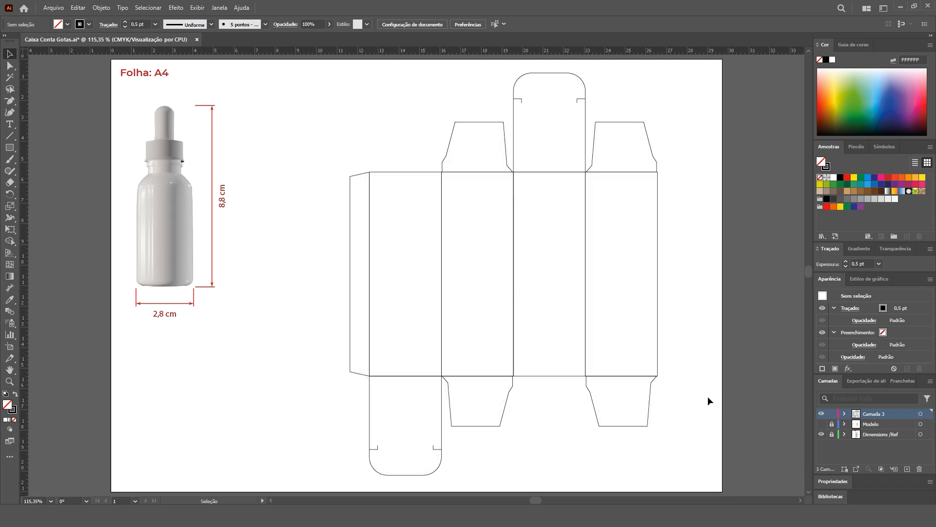
{"action": "scroll", "coordinate": [647, 293], "scroll_direction": "down", "scroll_amount": 1}
Step: Duplicate the complete dieline in place onto a new layer and hide the original Camada 3 layer
{"action": "left_click_drag", "start_coordinate": [566, 104], "coordinate": [274, 466]}
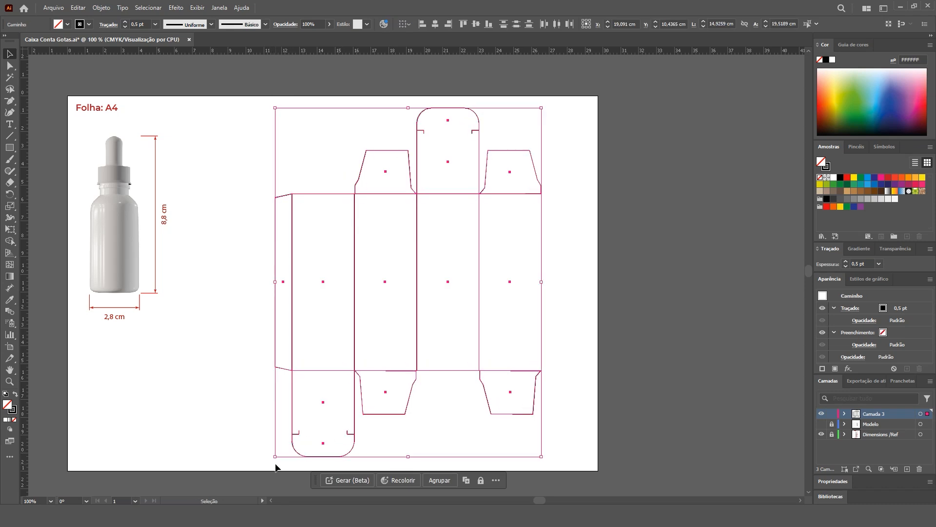
{"action": "left_click", "coordinate": [906, 468]}
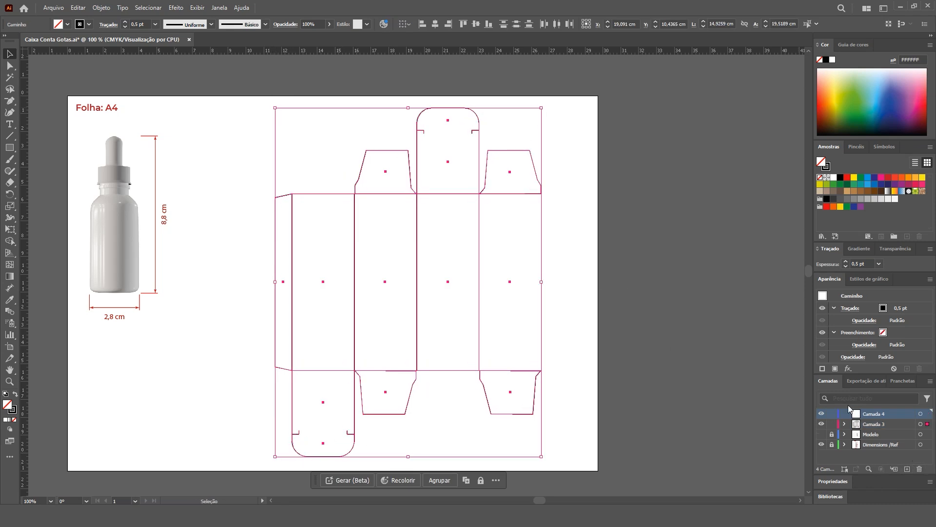
{"action": "left_click", "coordinate": [262, 160]}
{"action": "left_click", "coordinate": [822, 424]}
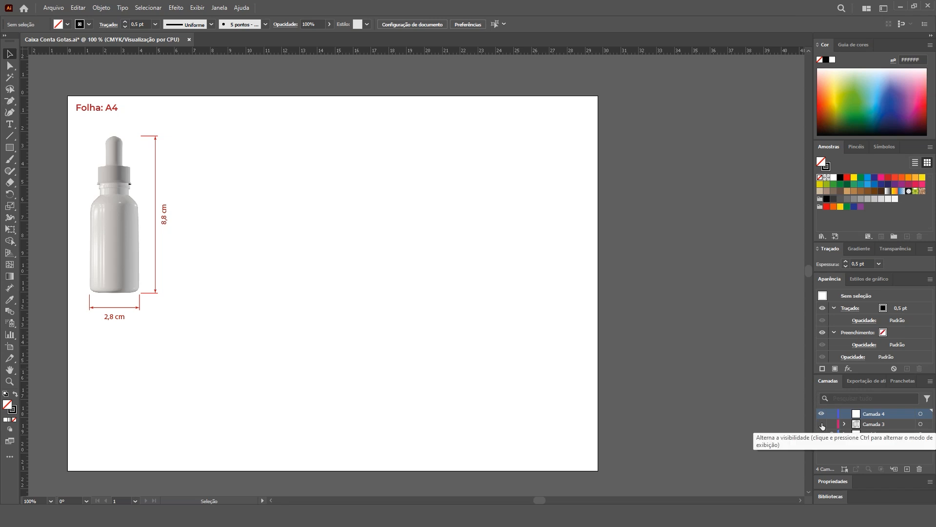
{"action": "key", "text": "ctrl+f"}
{"action": "left_click", "coordinate": [571, 204]}
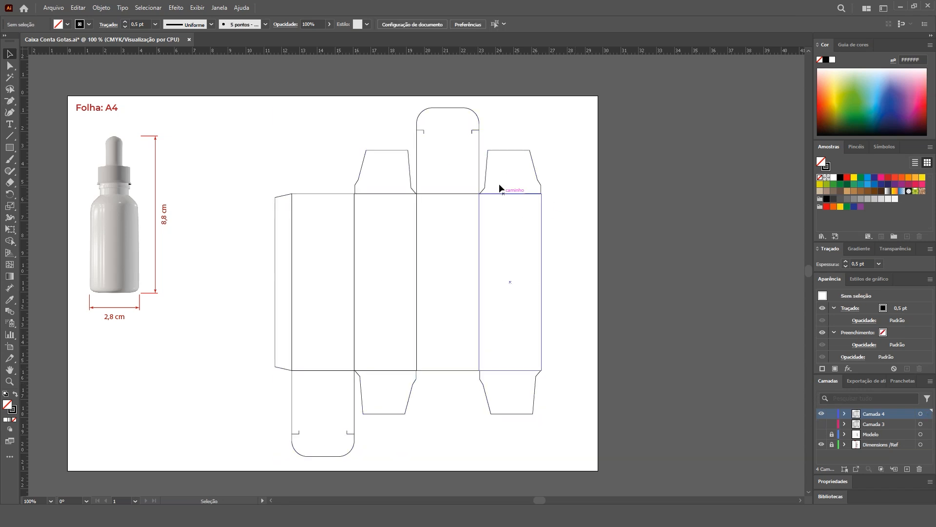
Step: Thicken the stroke of the whole duplicated dieline to 25 pt
{"action": "scroll", "coordinate": [366, 230], "scroll_direction": "up", "scroll_amount": 1}
{"action": "left_click_drag", "start_coordinate": [541, 230], "coordinate": [494, 222]}
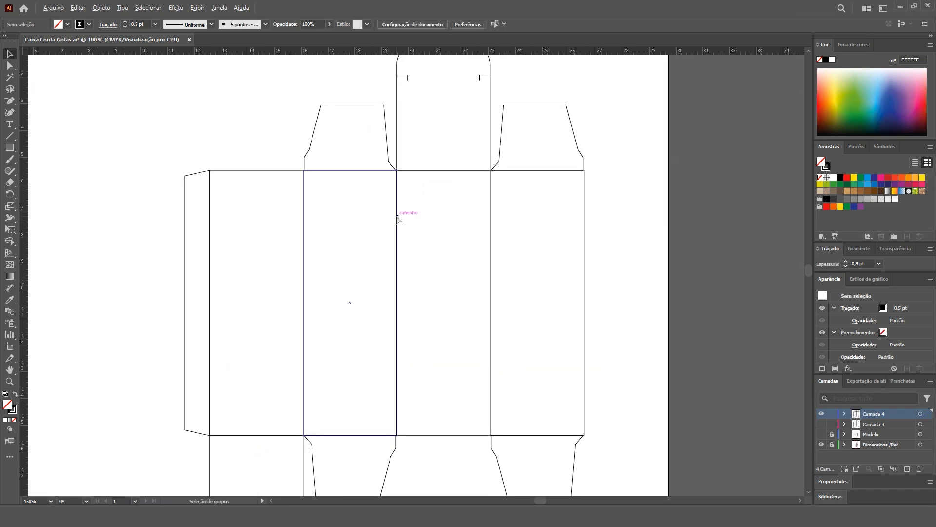
{"action": "scroll", "coordinate": [401, 220], "scroll_direction": "down", "scroll_amount": 1}
{"action": "left_click_drag", "start_coordinate": [557, 82], "coordinate": [251, 459]}
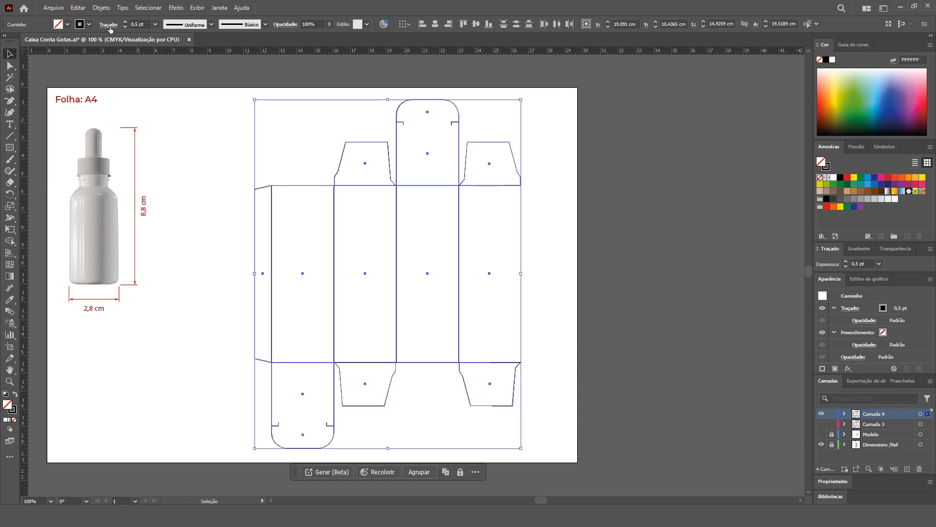
{"action": "left_click", "coordinate": [125, 22]}
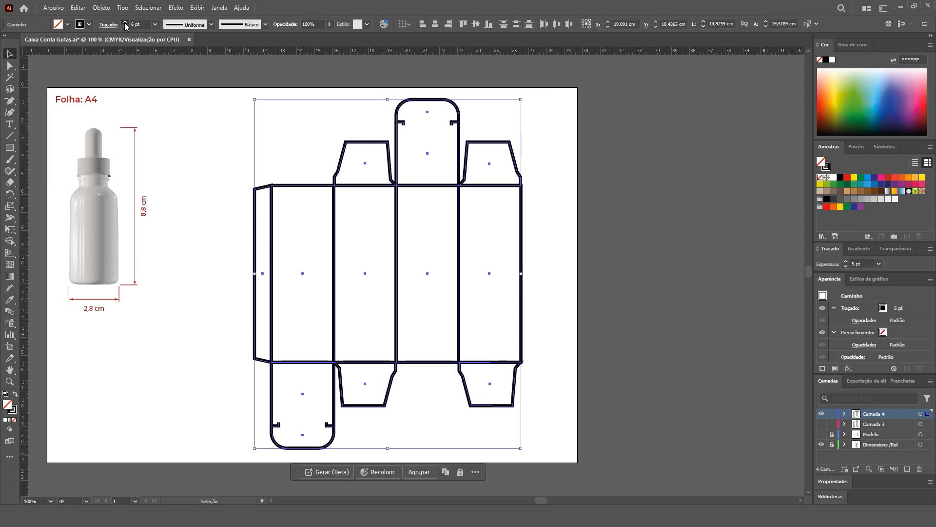
{"action": "left_click", "coordinate": [125, 23]}
{"action": "left_click", "coordinate": [125, 22]}
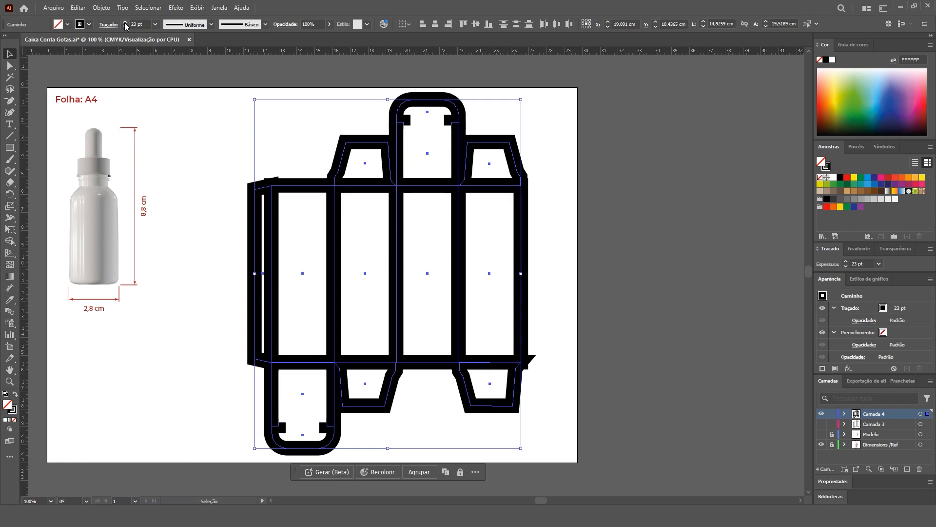
{"action": "left_click", "coordinate": [124, 23]}
{"action": "left_click", "coordinate": [125, 22]}
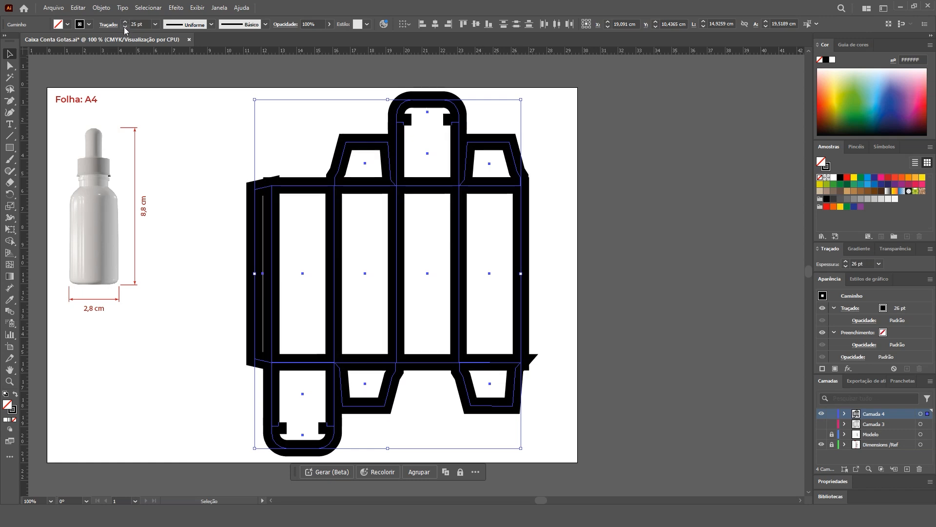
Step: Set rounded corner joins and a 20 pt stroke weight for the duplicated dieline
{"action": "left_click", "coordinate": [109, 25]}
{"action": "left_click", "coordinate": [54, 62]}
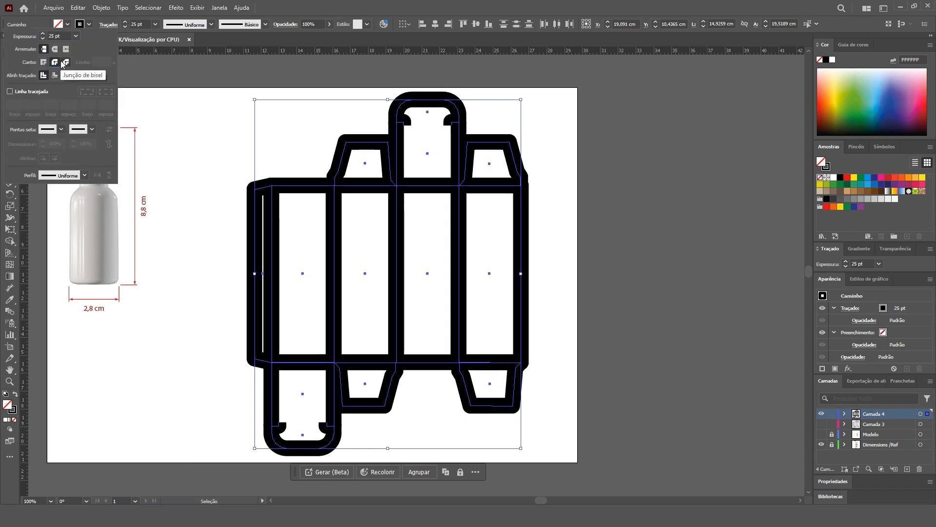
{"action": "left_click", "coordinate": [125, 28]}
{"action": "left_click", "coordinate": [124, 28]}
{"action": "left_click", "coordinate": [124, 27]}
{"action": "left_click", "coordinate": [125, 28]}
{"action": "left_click", "coordinate": [125, 28]}
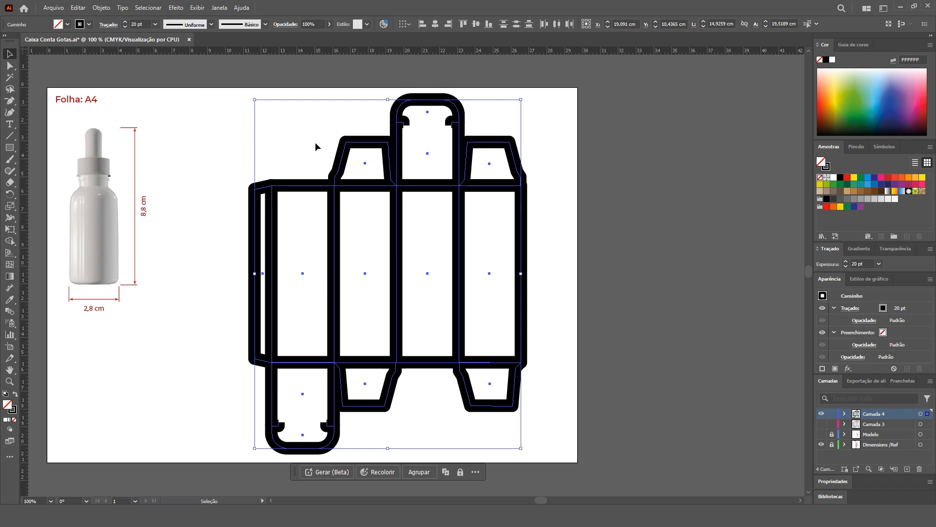
Step: Expand the duplicated dieline's fill and stroke, and unite the resulting pieces into a single compound shape with Pathfinder
{"action": "left_click", "coordinate": [102, 8]}
{"action": "left_click", "coordinate": [141, 140]}
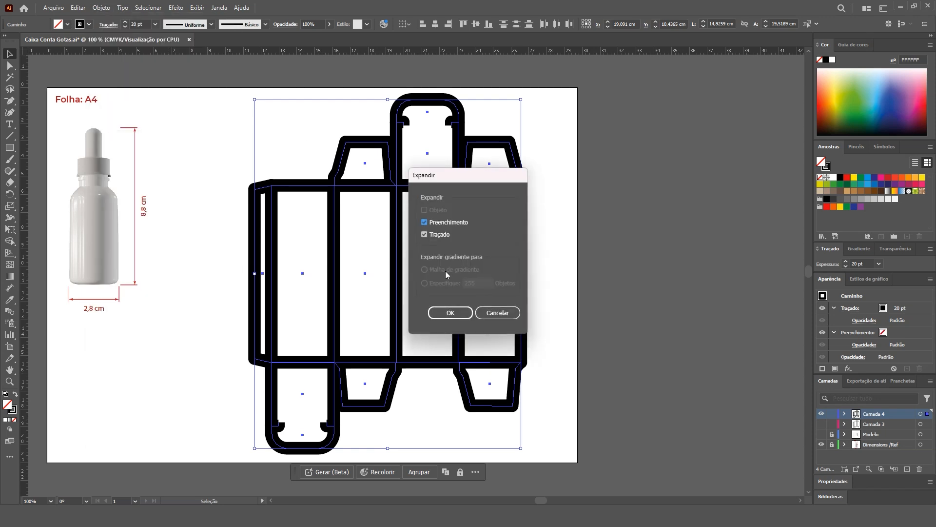
{"action": "left_click", "coordinate": [458, 314]}
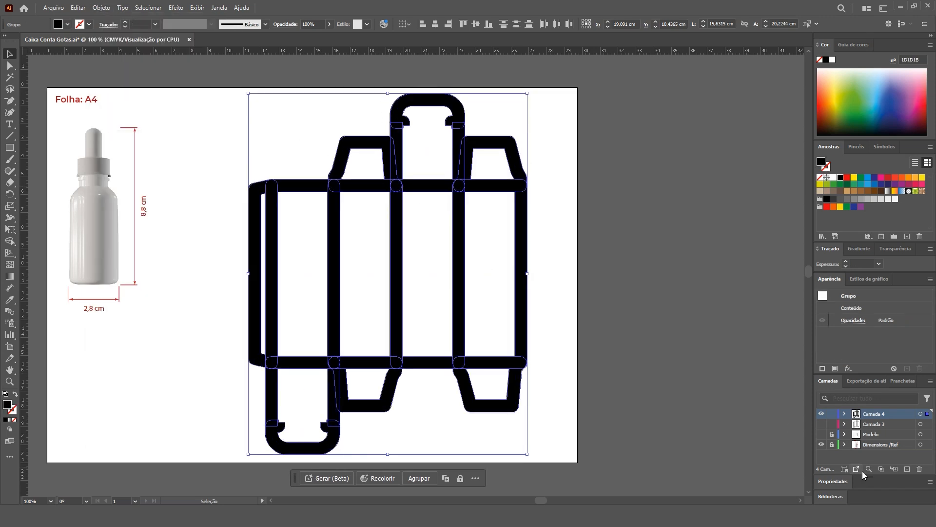
{"action": "left_click", "coordinate": [219, 8]}
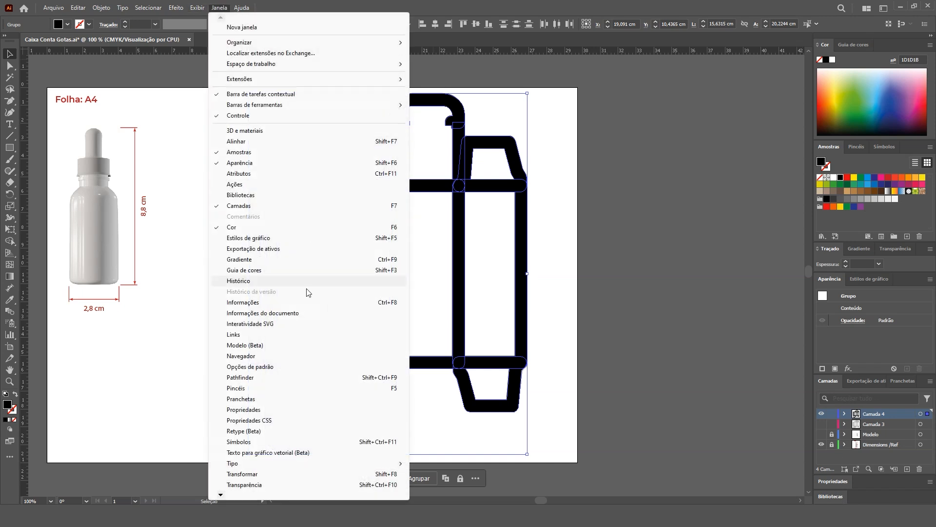
{"action": "left_click", "coordinate": [262, 379]}
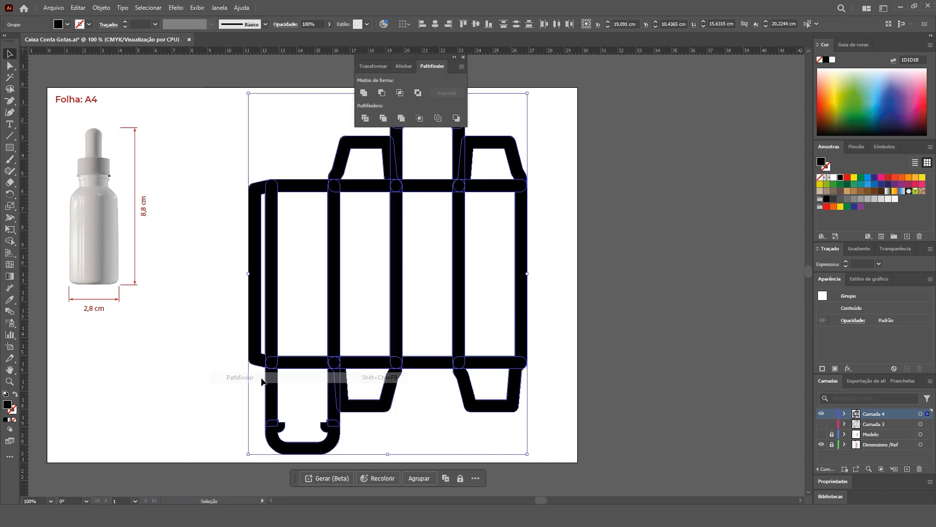
{"action": "left_click", "coordinate": [364, 93]}
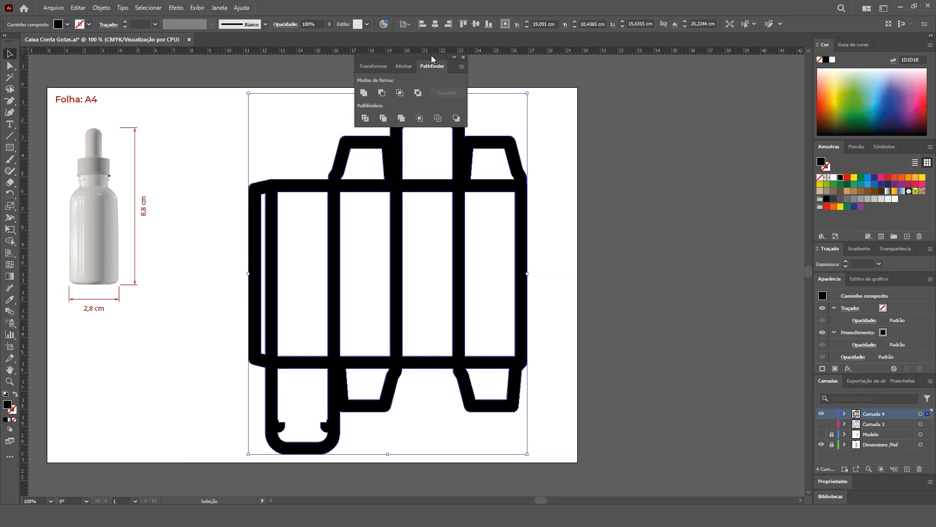
{"action": "left_click_drag", "start_coordinate": [432, 58], "coordinate": [747, 104]}
Step: Isolate the united shape and delete all of its inner openings, leaving a solid silhouette of the box
{"action": "double_click", "coordinate": [440, 111]}
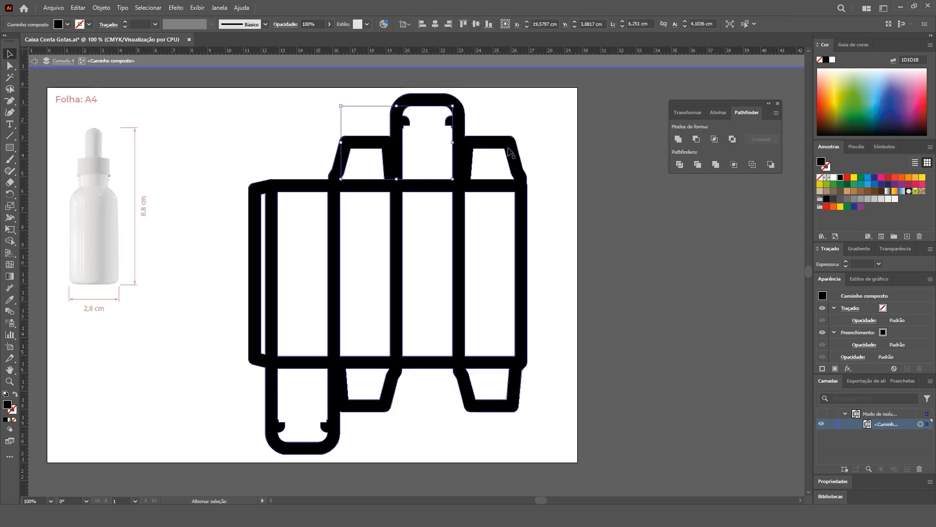
{"action": "left_click", "coordinate": [339, 185], "text": "shift"}
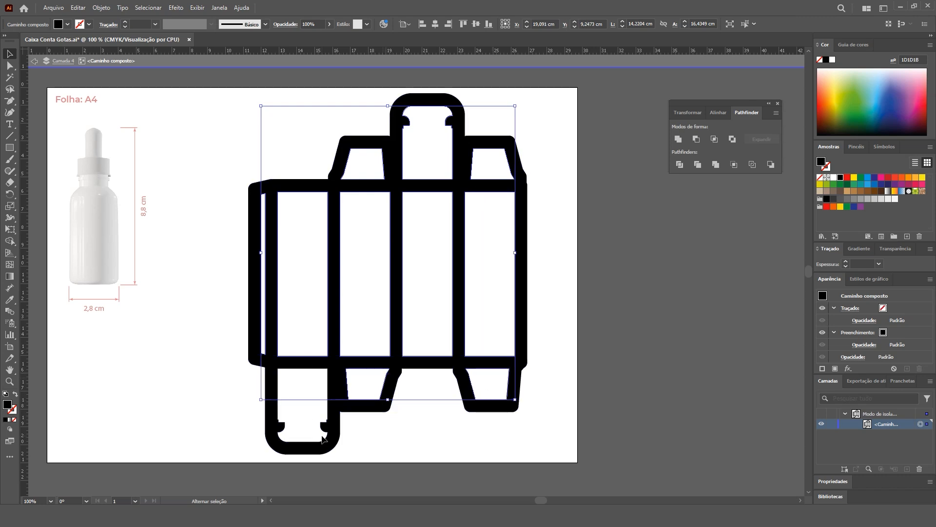
{"action": "key", "text": "Delete"}
{"action": "left_click", "coordinate": [324, 367]}
{"action": "key", "text": "Delete"}
Step: Fill the silhouette with the C=0 M=0 Y=0 K=20 grey, and move the Camada 3 dieline layer above it and show it
{"action": "left_click", "coordinate": [249, 181]}
{"action": "left_click", "coordinate": [68, 24]}
{"action": "left_click", "coordinate": [68, 71]}
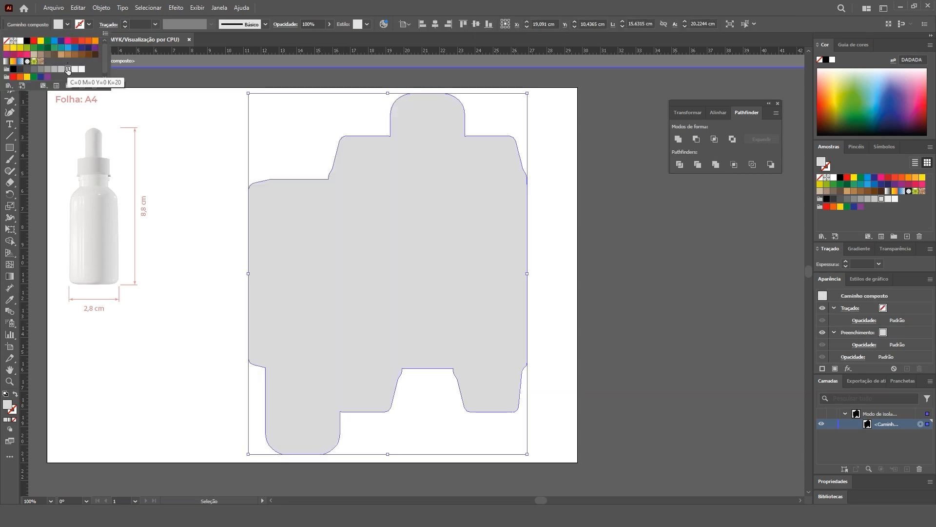
{"action": "left_click", "coordinate": [35, 62]}
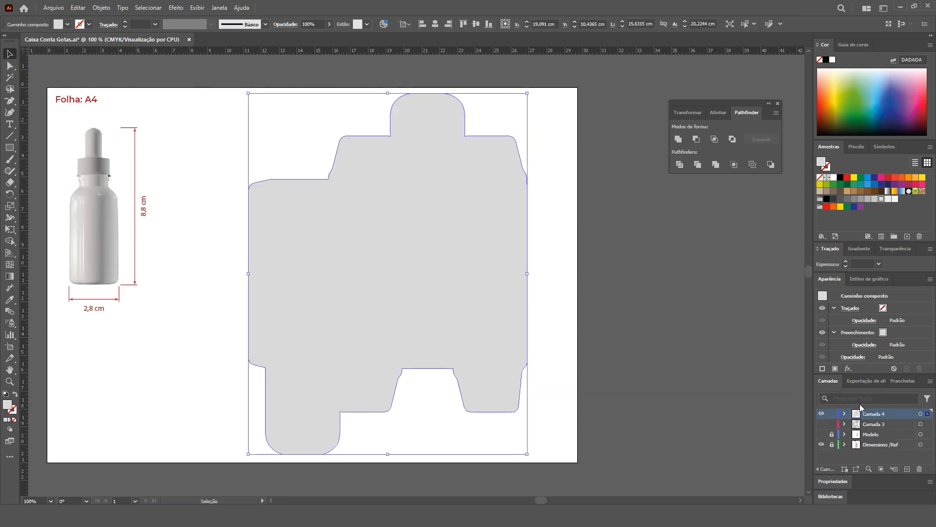
{"action": "left_click_drag", "start_coordinate": [874, 429], "coordinate": [832, 414]}
{"action": "left_click", "coordinate": [822, 413]}
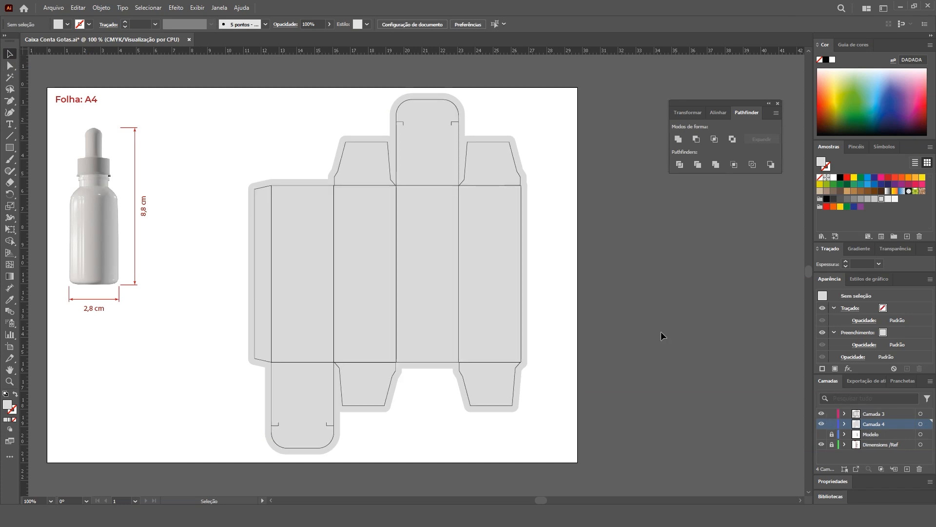
Step: Dock the floating Pathfinder panel below the other side panels
{"action": "left_click", "coordinate": [930, 36]}
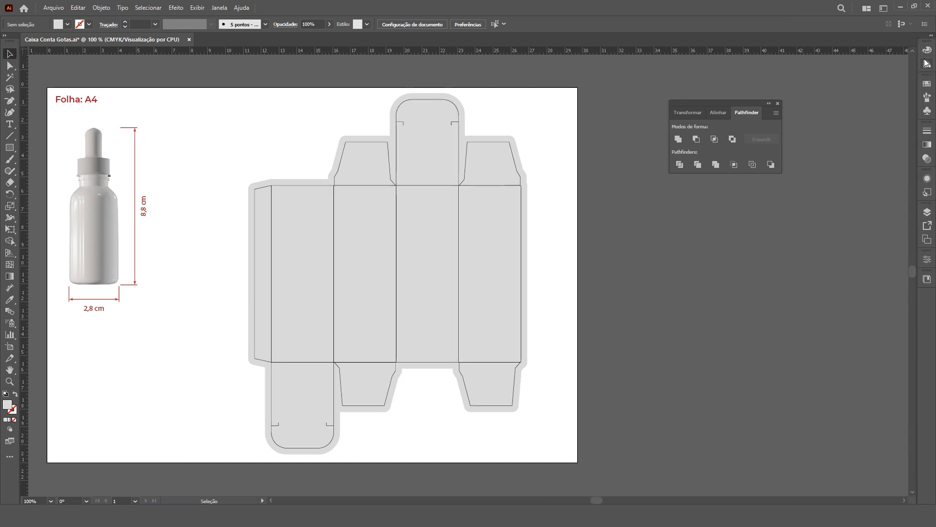
{"action": "left_click_drag", "start_coordinate": [722, 104], "coordinate": [930, 302]}
{"action": "left_click", "coordinate": [933, 32]}
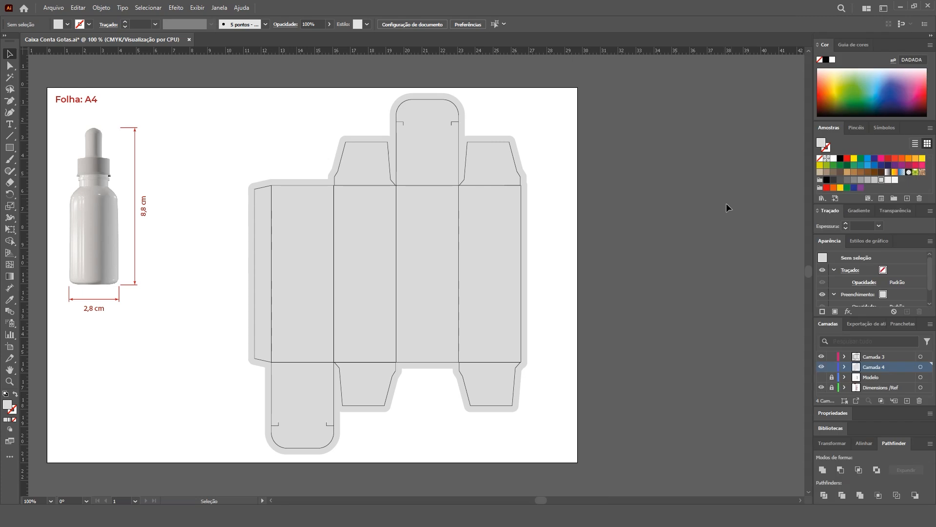
{"action": "left_click_drag", "start_coordinate": [544, 220], "coordinate": [559, 217]}
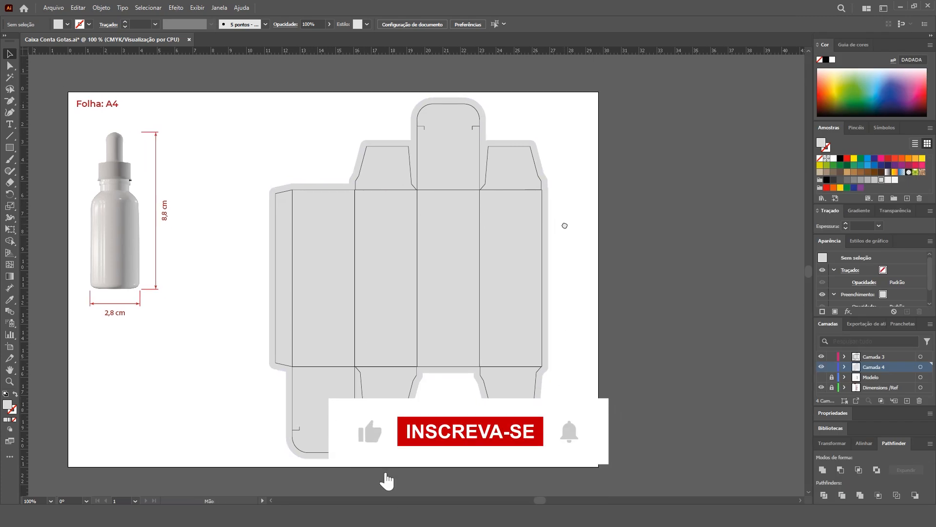
{"action": "scroll", "coordinate": [326, 203], "scroll_direction": "up", "scroll_amount": 1}
{"action": "scroll", "coordinate": [326, 203], "scroll_direction": "down", "scroll_amount": 1}
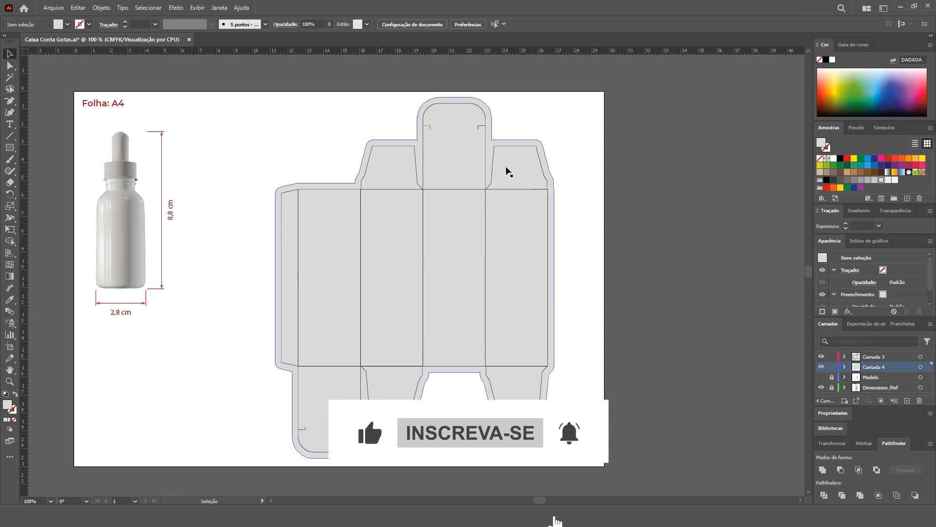
Step: Duplicate the thin-line dieline in place onto a new layer above Camada 3, and hide Camada 3
{"action": "left_click", "coordinate": [887, 357]}
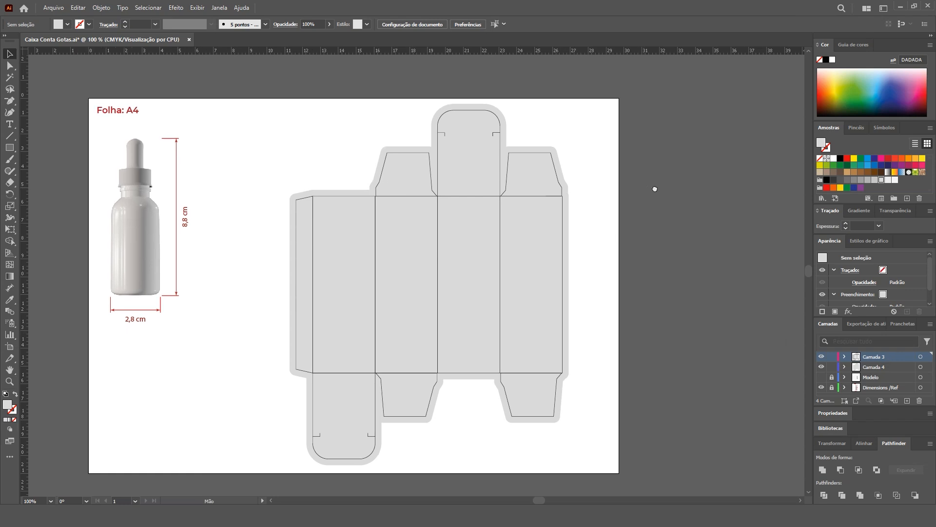
{"action": "key", "text": "ctrl+0"}
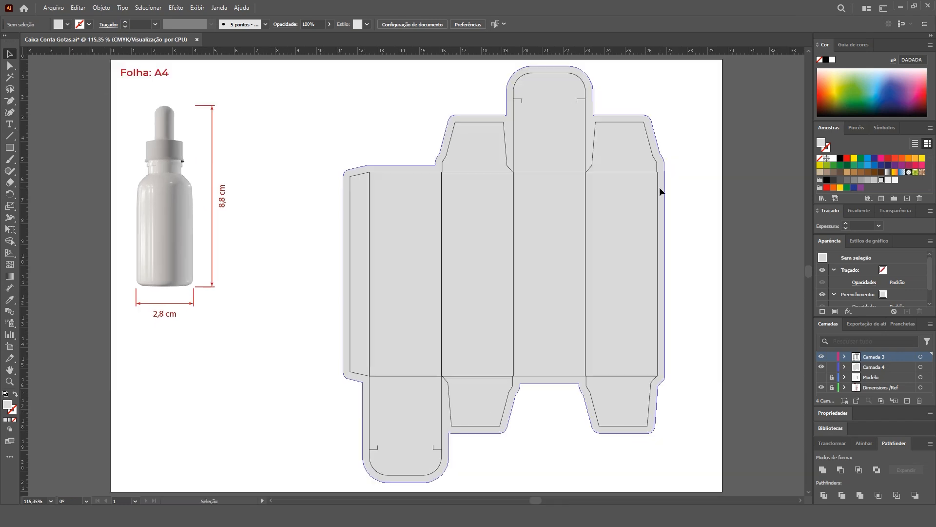
{"action": "left_click", "coordinate": [822, 367]}
{"action": "left_click", "coordinate": [822, 366]}
{"action": "left_click", "coordinate": [876, 370]}
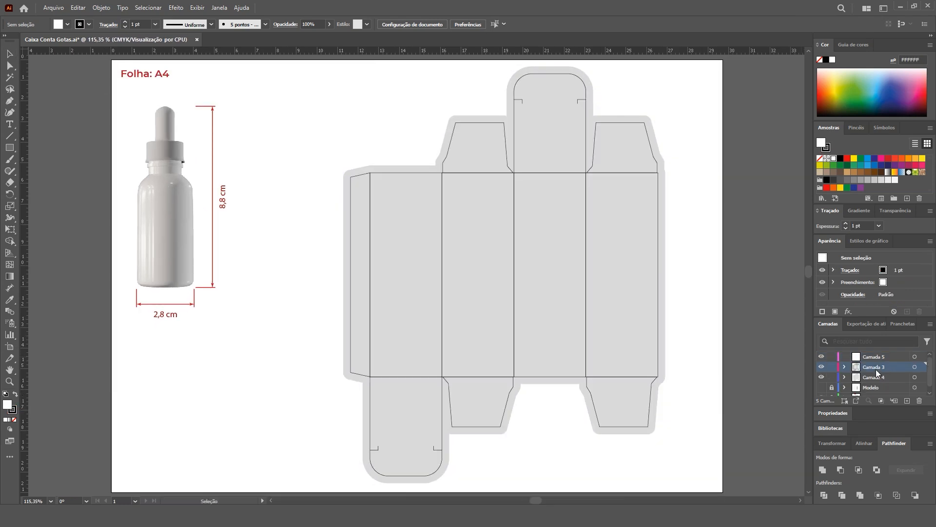
{"action": "left_click", "coordinate": [915, 369]}
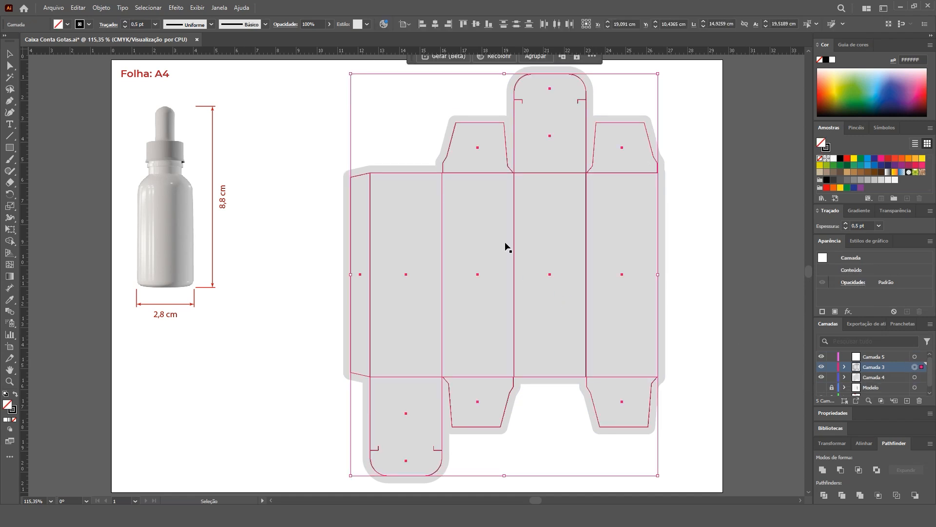
{"action": "left_click", "coordinate": [871, 358]}
{"action": "left_click", "coordinate": [821, 367]}
{"action": "key", "text": "ctrl+f"}
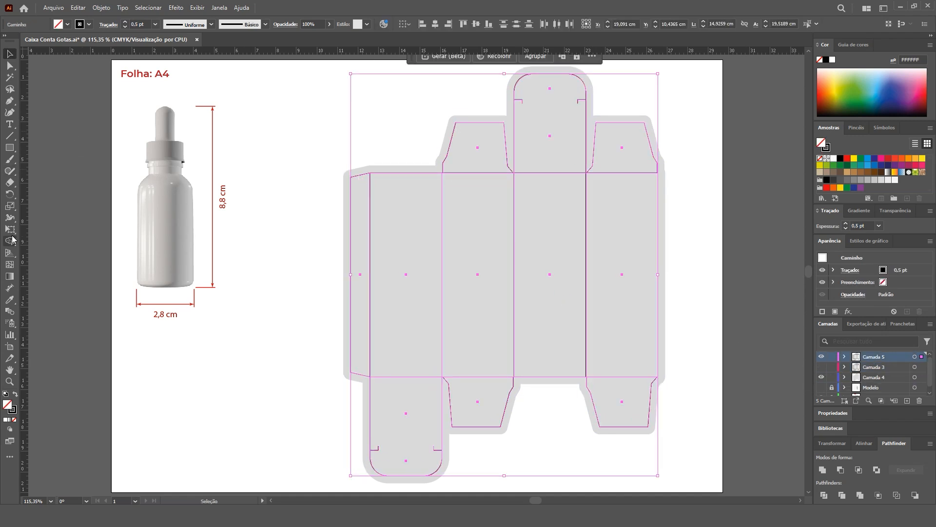
Step: Merge all panels and flaps of the duplicated dieline into one outline with the Shape Builder tool
{"action": "left_click", "coordinate": [13, 239]}
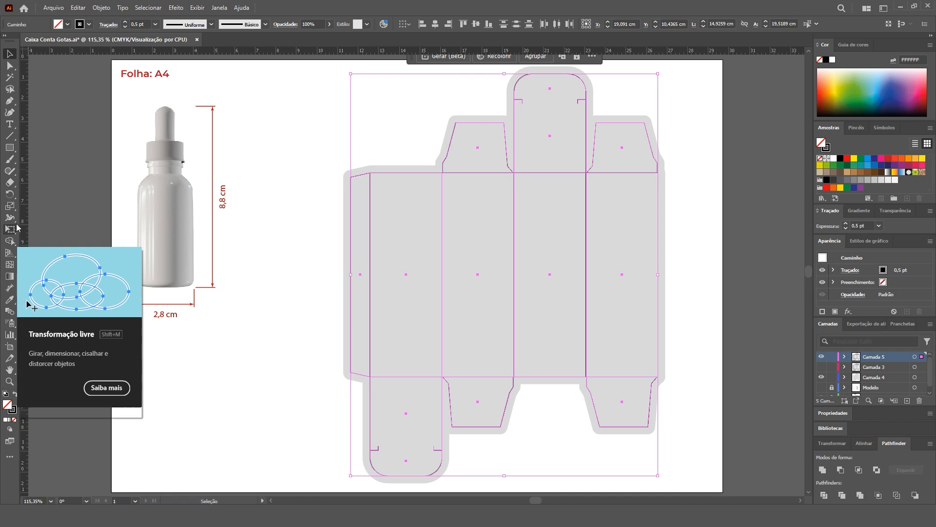
{"action": "mouse_move", "coordinate": [396, 227]}
{"action": "left_mouse_down"}
{"action": "mouse_move", "coordinate": [462, 224]}
{"action": "mouse_move", "coordinate": [508, 197]}
{"action": "mouse_move", "coordinate": [567, 211]}
{"action": "mouse_move", "coordinate": [640, 204]}
{"action": "mouse_move", "coordinate": [621, 404]}
{"action": "mouse_move", "coordinate": [496, 393]}
{"action": "mouse_move", "coordinate": [405, 416]}
{"action": "mouse_move", "coordinate": [409, 388]}
{"action": "left_mouse_up"}
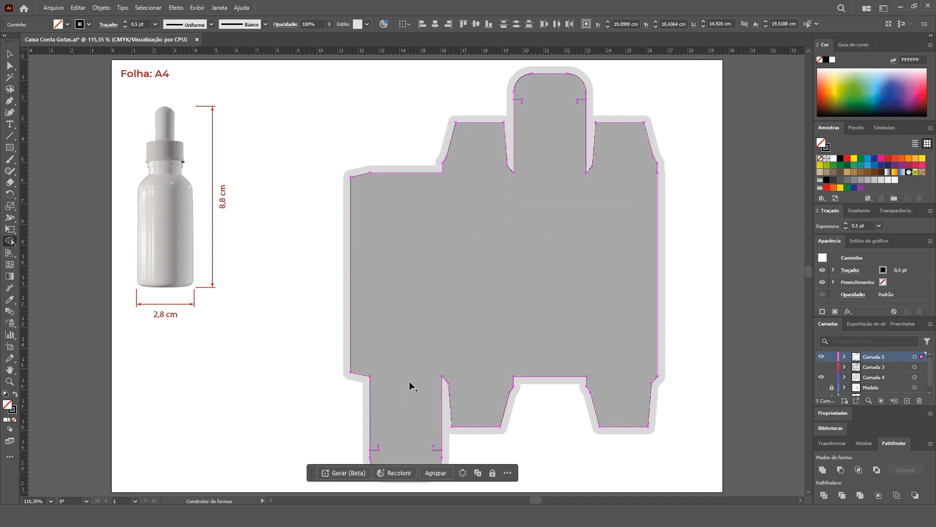
{"action": "left_click", "coordinate": [9, 55]}
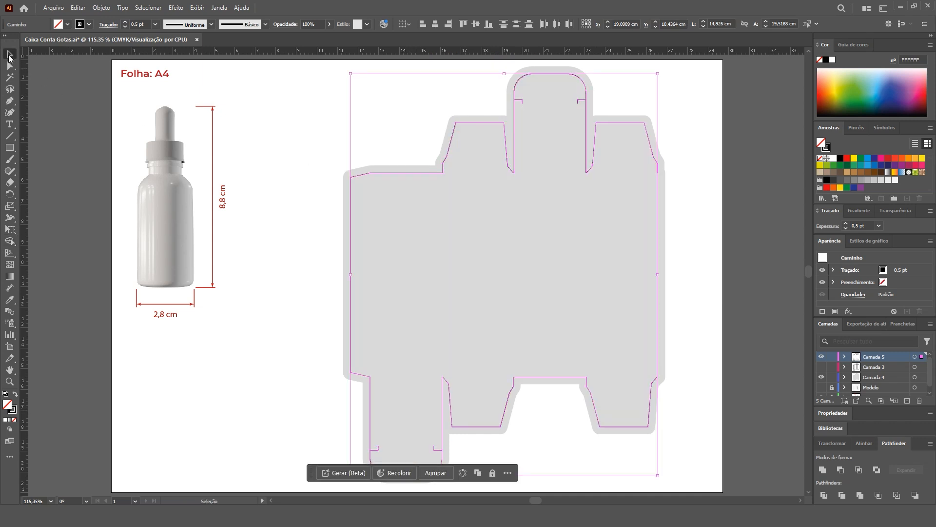
{"action": "left_click", "coordinate": [751, 130]}
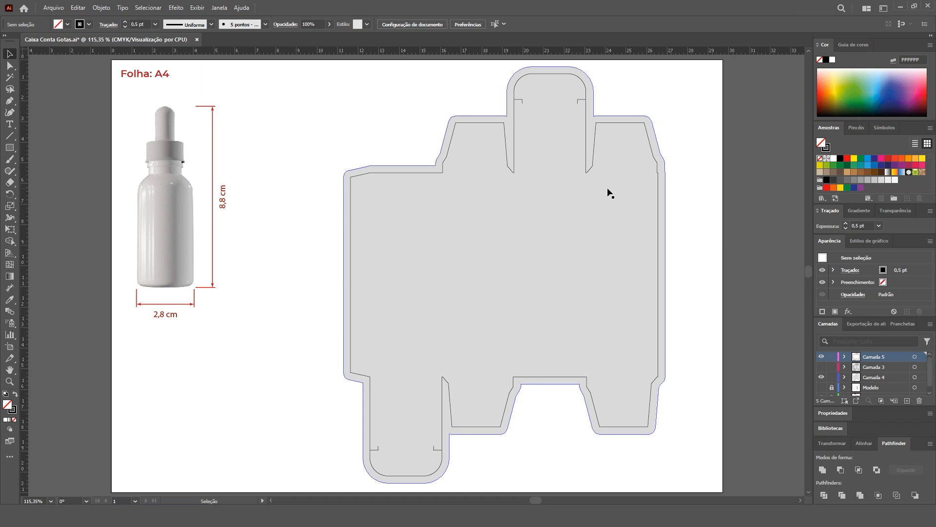
{"action": "left_click", "coordinate": [821, 377]}
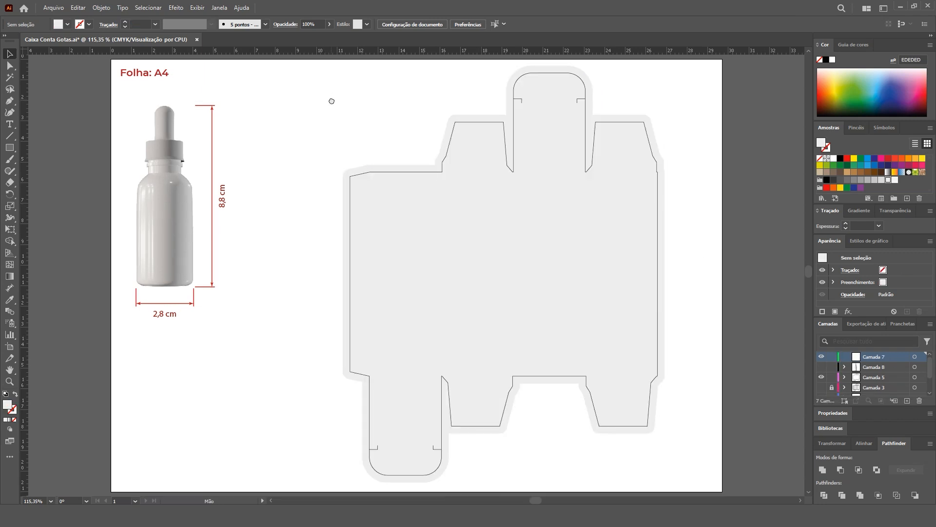
Step: Draw a horizontal line about 2.87 cm long with the Pen tool in the empty area beside the upper flaps
{"action": "left_click_drag", "start_coordinate": [332, 101], "coordinate": [334, 135]}
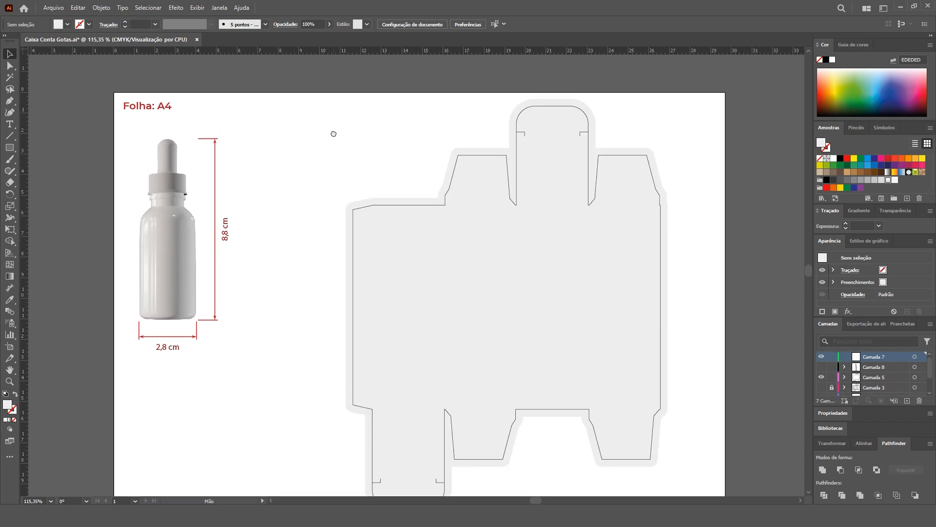
{"action": "scroll", "coordinate": [344, 150], "scroll_direction": "up", "scroll_amount": 1}
{"action": "left_click_drag", "start_coordinate": [399, 138], "coordinate": [364, 144]}
{"action": "scroll", "coordinate": [327, 164], "scroll_direction": "up", "scroll_amount": 1}
{"action": "left_click_drag", "start_coordinate": [450, 151], "coordinate": [405, 158]}
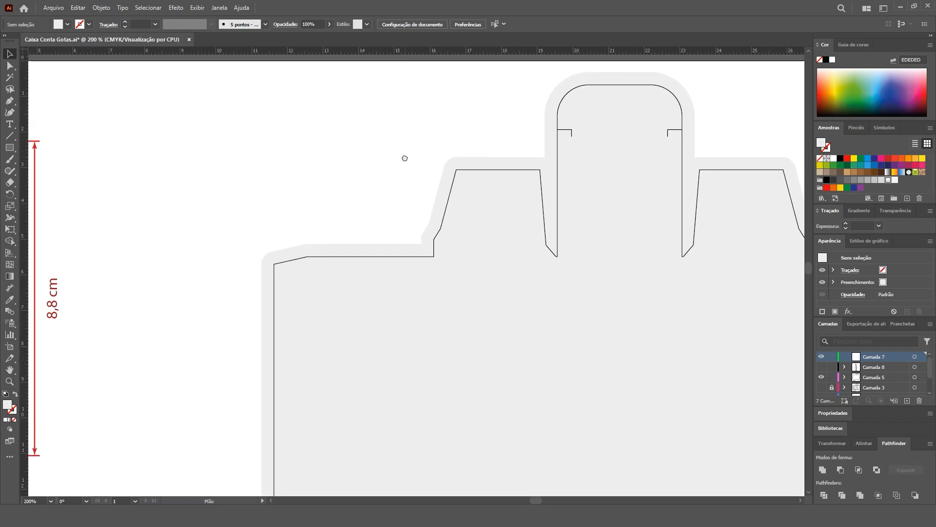
{"action": "left_click", "coordinate": [239, 164]}
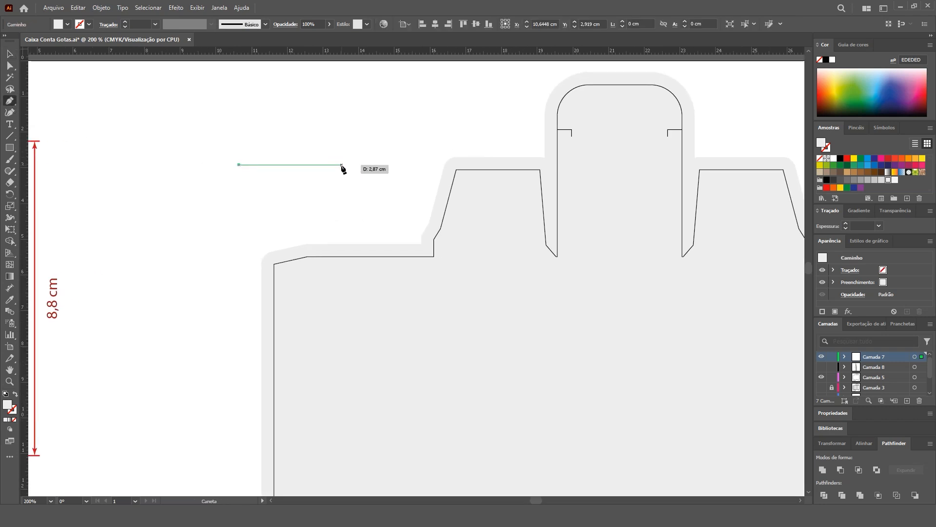
{"action": "left_click", "coordinate": [342, 165]}
{"action": "key", "text": "v"}
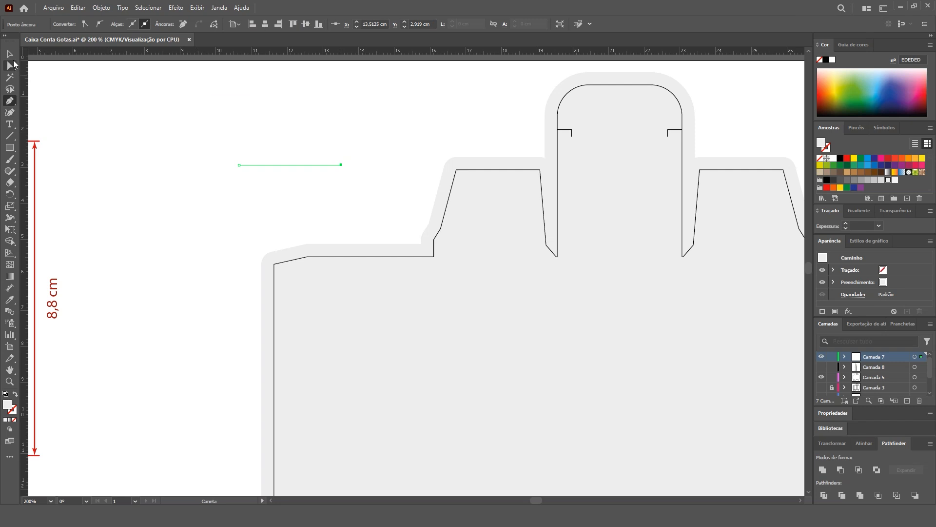
Step: Give the new horizontal line a blue 1 pt dashed stroke
{"action": "left_click", "coordinate": [273, 166]}
{"action": "left_click", "coordinate": [80, 24]}
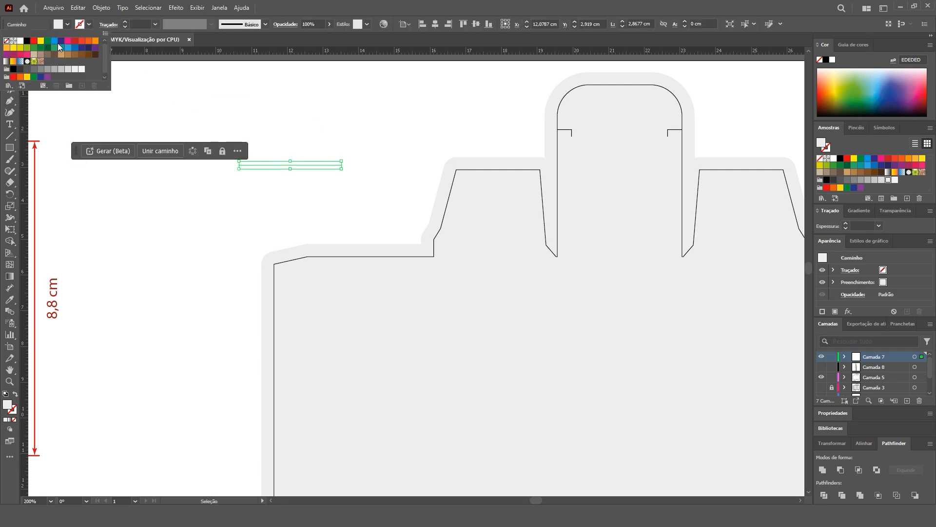
{"action": "left_click", "coordinate": [58, 43]}
{"action": "left_click", "coordinate": [108, 24]}
{"action": "left_click", "coordinate": [10, 91]}
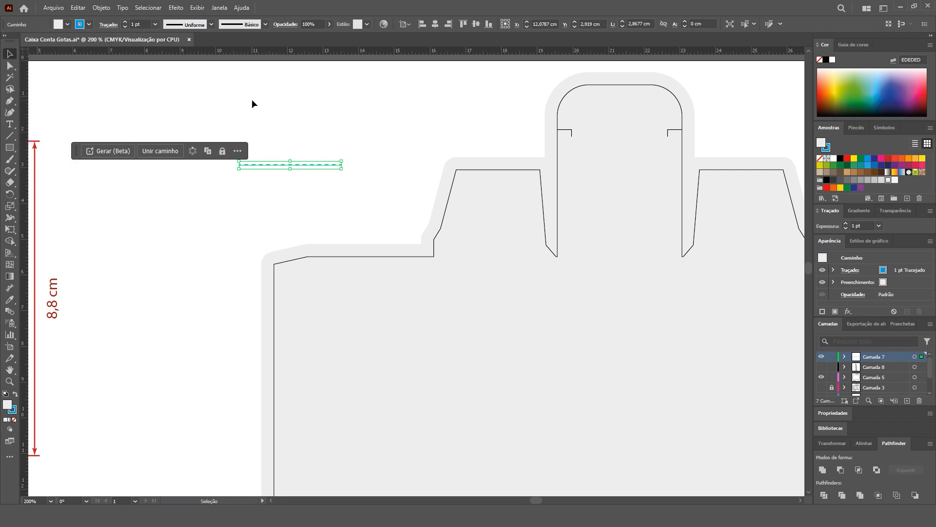
Step: Move the dashed line onto the upper lid's base so that its left end snaps to the lid's left corner
{"action": "left_click", "coordinate": [80, 153]}
{"action": "left_click", "coordinate": [272, 166]}
{"action": "scroll", "coordinate": [398, 143], "scroll_direction": "down", "scroll_amount": 1}
{"action": "left_click_drag", "start_coordinate": [287, 123], "coordinate": [593, 225]}
{"action": "scroll", "coordinate": [584, 151], "scroll_direction": "right", "scroll_amount": 3}
{"action": "left_click_drag", "start_coordinate": [451, 139], "coordinate": [444, 231]}
{"action": "scroll", "coordinate": [464, 235], "scroll_direction": "up", "scroll_amount": 2}
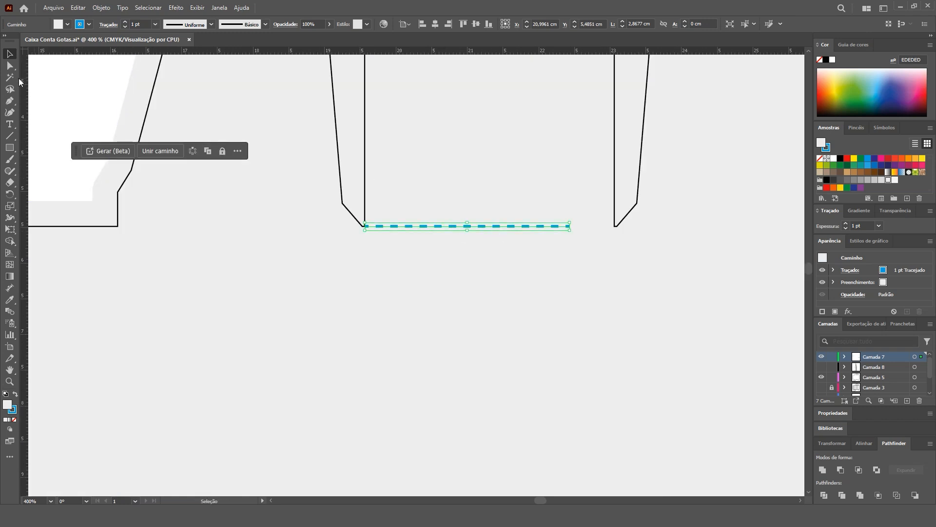
Step: Extend the dashed line's right end to the right corner of the upper lid's base
{"action": "key", "text": "a"}
{"action": "left_click", "coordinate": [569, 228]}
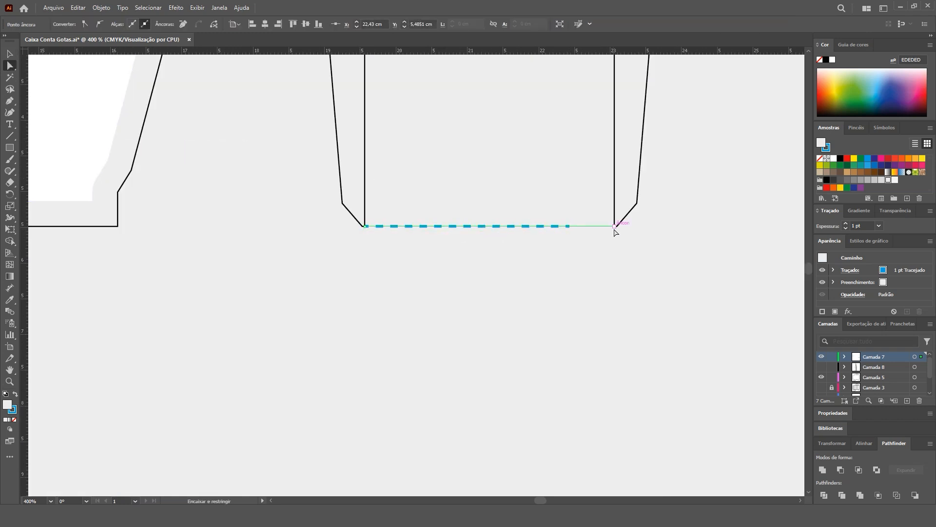
{"action": "scroll", "coordinate": [587, 236], "scroll_direction": "down", "scroll_amount": 3}
{"action": "scroll", "coordinate": [562, 237], "scroll_direction": "right", "scroll_amount": 4}
{"action": "scroll", "coordinate": [509, 235], "scroll_direction": "up", "scroll_amount": 2}
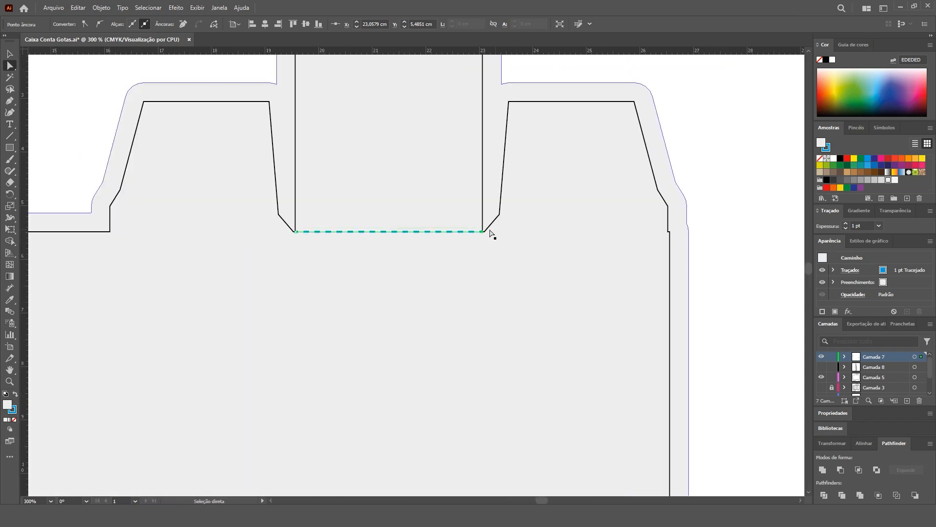
Step: Continue the blue dashed fold line along the bases of both upper side flaps, out to their outer corners
{"action": "scroll", "coordinate": [509, 232], "scroll_direction": "up", "scroll_amount": 2}
{"action": "left_click_drag", "start_coordinate": [460, 233], "coordinate": [799, 233]}
{"action": "scroll", "coordinate": [799, 233], "scroll_direction": "down", "scroll_amount": 1}
{"action": "left_click_drag", "start_coordinate": [799, 234], "coordinate": [530, 233]}
{"action": "scroll", "coordinate": [529, 235], "scroll_direction": "up", "scroll_amount": 2}
{"action": "key", "text": "ctrl+z"}
{"action": "key", "text": "ctrl+z"}
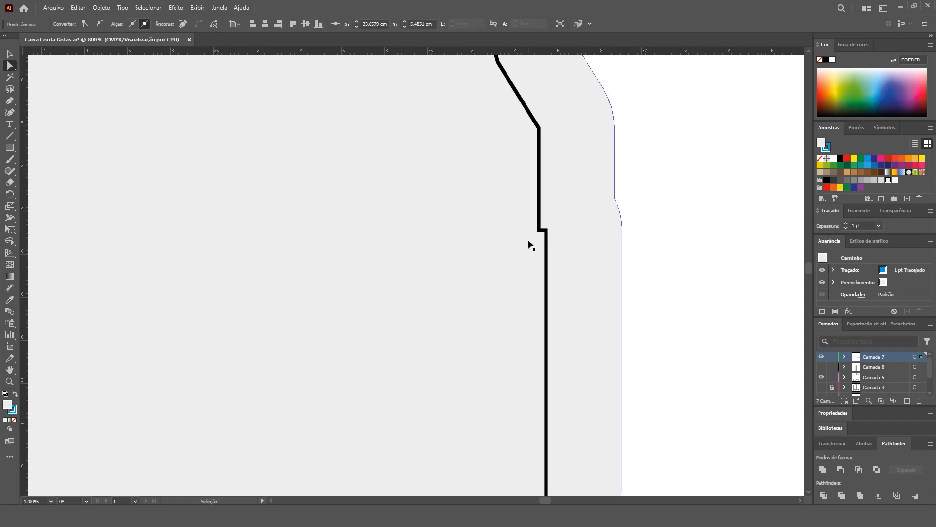
{"action": "scroll", "coordinate": [531, 243], "scroll_direction": "down", "scroll_amount": 3}
{"action": "left_click_drag", "start_coordinate": [286, 238], "coordinate": [531, 239]}
{"action": "left_click_drag", "start_coordinate": [196, 192], "coordinate": [632, 219]}
{"action": "left_click_drag", "start_coordinate": [473, 266], "coordinate": [226, 268]}
{"action": "scroll", "coordinate": [263, 251], "scroll_direction": "down", "scroll_amount": 3}
{"action": "left_click", "coordinate": [652, 186]}
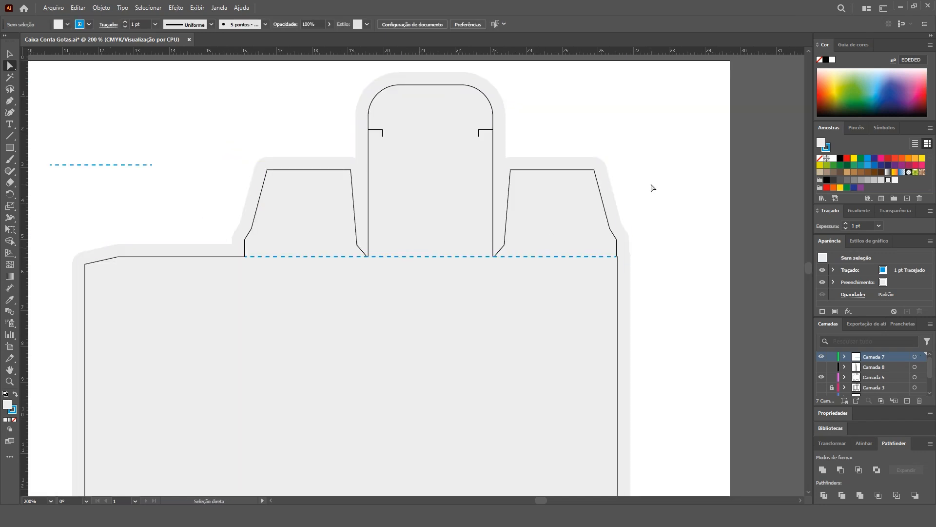
Step: Place a copy of the dashed fold line on the base of the lower flap beside the lower lid
{"action": "left_click_drag", "start_coordinate": [458, 271], "coordinate": [501, 167]}
{"action": "left_click_drag", "start_coordinate": [472, 136], "coordinate": [466, 401]}
{"action": "left_click_drag", "start_coordinate": [594, 400], "coordinate": [398, 389]}
{"action": "scroll", "coordinate": [408, 401], "scroll_direction": "up", "scroll_amount": 5}
{"action": "scroll", "coordinate": [398, 389], "scroll_direction": "down", "scroll_amount": 5}
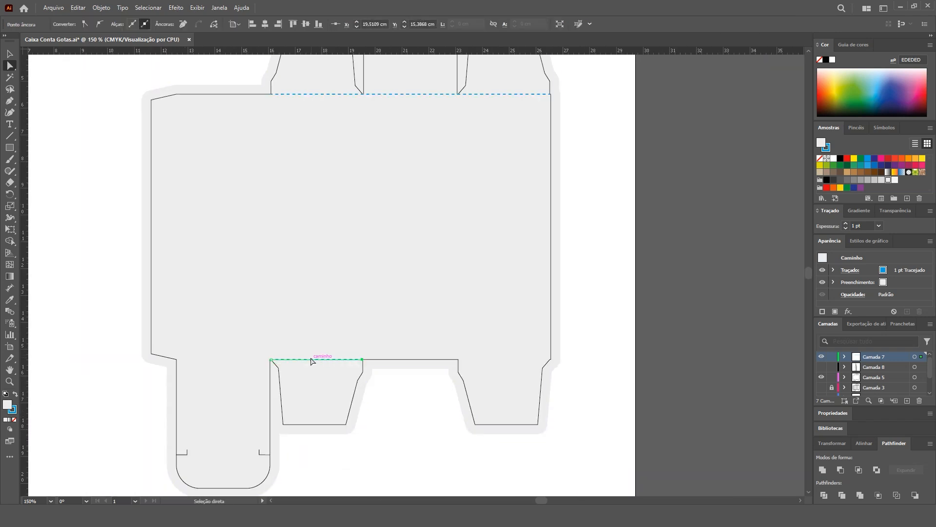
Step: Place another dashed fold line on the base of the lower right flap, fitted between its two corners
{"action": "left_click_drag", "start_coordinate": [498, 370], "coordinate": [512, 367]}
{"action": "scroll", "coordinate": [512, 368], "scroll_direction": "up", "scroll_amount": 5}
{"action": "left_click_drag", "start_coordinate": [589, 326], "coordinate": [596, 326]}
{"action": "scroll", "coordinate": [596, 326], "scroll_direction": "down", "scroll_amount": 5}
{"action": "scroll", "coordinate": [479, 296], "scroll_direction": "down", "scroll_amount": 5}
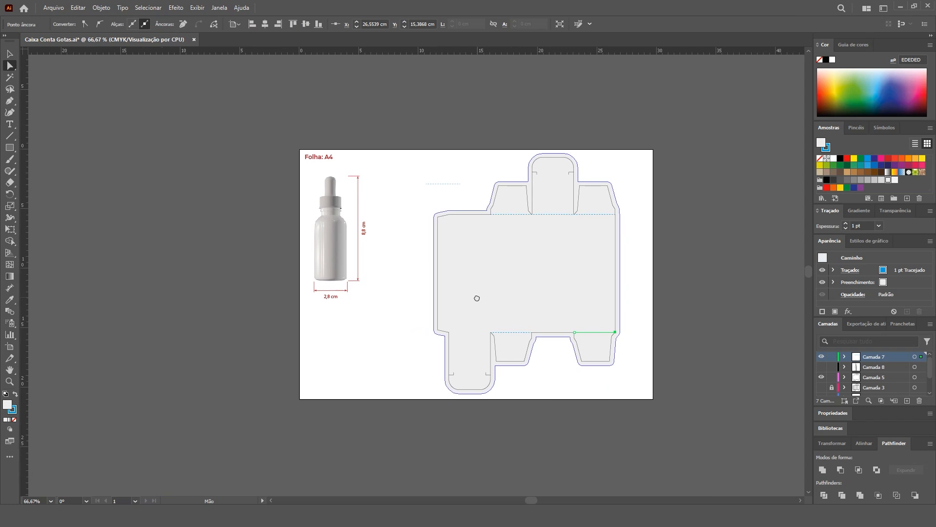
Step: Extend the lower dashed fold line's left end across the lower lid's base to the lid's left corner
{"action": "scroll", "coordinate": [537, 330], "scroll_direction": "up", "scroll_amount": 4}
{"action": "left_click", "coordinate": [506, 326]}
{"action": "left_click_drag", "start_coordinate": [503, 326], "coordinate": [408, 326]}
{"action": "left_click_drag", "start_coordinate": [484, 255], "coordinate": [420, 344]}
{"action": "left_click_drag", "start_coordinate": [570, 186], "coordinate": [506, 202]}
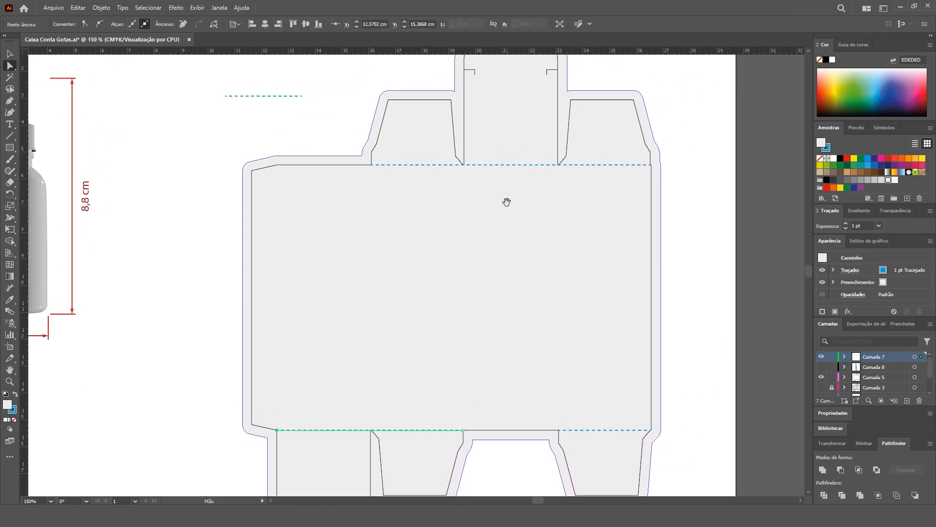
Step: Place vertical blue dashed fold lines about 9.87 cm tall on the edges between the four main panels
{"action": "left_click_drag", "start_coordinate": [634, 165], "coordinate": [634, 223]}
{"action": "key", "text": "v"}
{"action": "left_click_drag", "start_coordinate": [372, 215], "coordinate": [464, 220]}
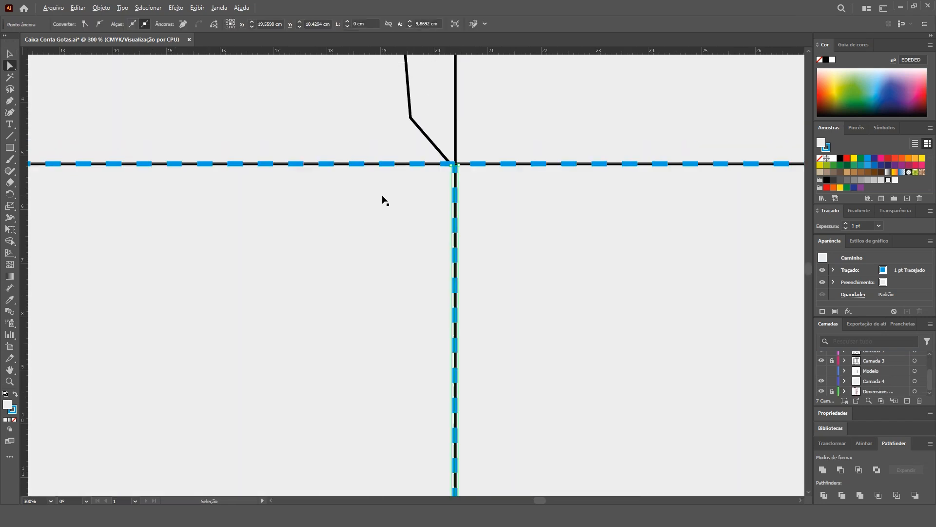
{"action": "scroll", "coordinate": [382, 197], "scroll_direction": "down", "scroll_amount": 5}
{"action": "scroll", "coordinate": [544, 183], "scroll_direction": "up", "scroll_amount": 8}
{"action": "left_click", "coordinate": [538, 238]}
{"action": "left_click_drag", "start_coordinate": [535, 162], "coordinate": [537, 162]}
Step: Copy the vertical dashed fold line onto the edge between the glue flap and the first panel
{"action": "scroll", "coordinate": [549, 173], "scroll_direction": "down", "scroll_amount": 5}
{"action": "left_click_drag", "start_coordinate": [302, 258], "coordinate": [575, 236]}
{"action": "left_click_drag", "start_coordinate": [578, 188], "coordinate": [322, 203]}
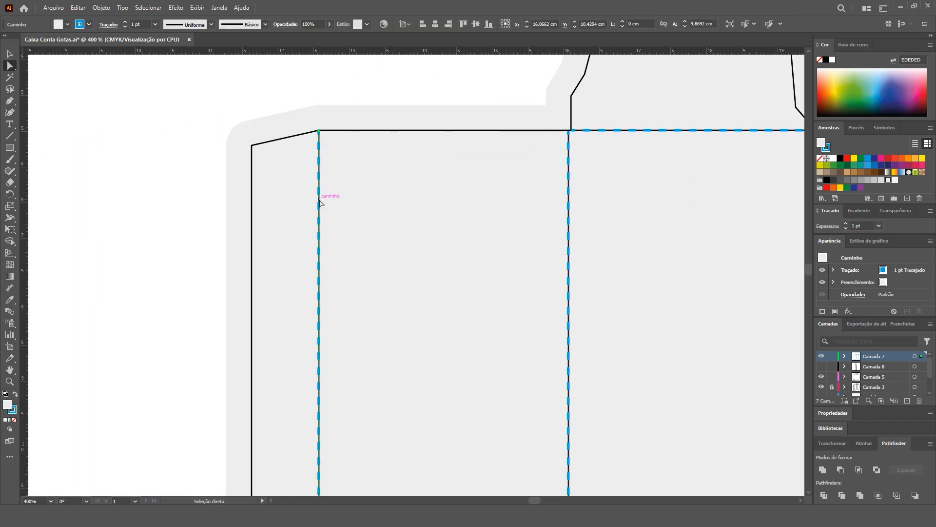
{"action": "scroll", "coordinate": [554, 330], "scroll_direction": "up", "scroll_amount": 3}
{"action": "left_click_drag", "start_coordinate": [554, 331], "coordinate": [473, 345]}
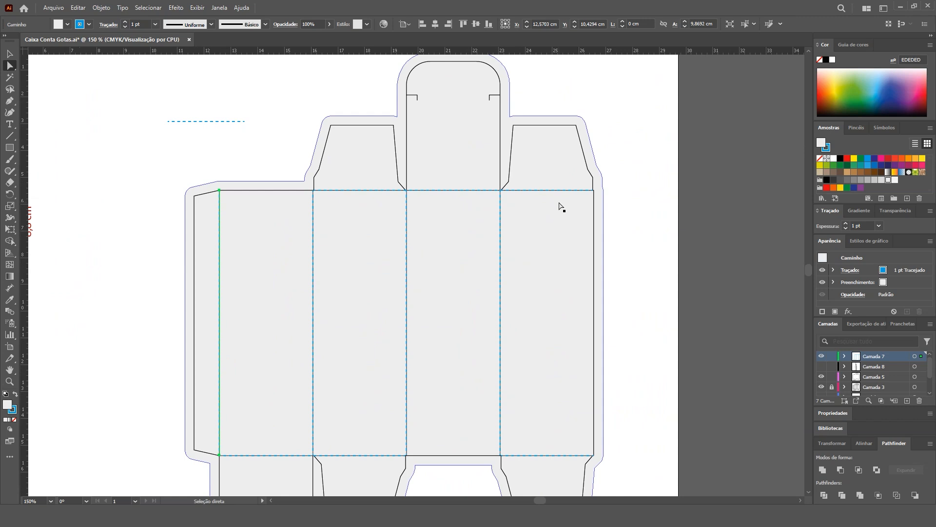
Step: Hide the Camada 3 layer and clear the selection
{"action": "left_click", "coordinate": [821, 386]}
{"action": "left_click", "coordinate": [707, 286]}
{"action": "left_click_drag", "start_coordinate": [695, 315], "coordinate": [706, 338]}
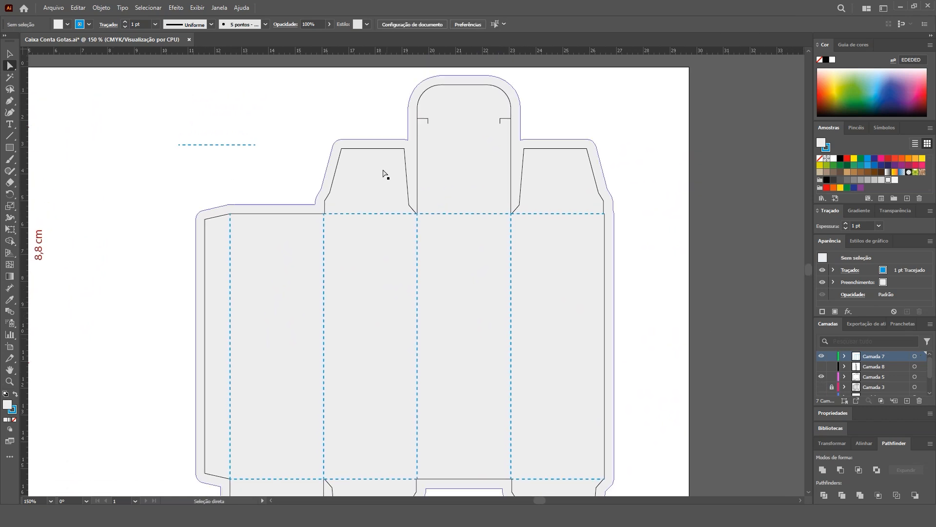
Step: Move the spare dashed line onto the upper lid, level with its two slits
{"action": "scroll", "coordinate": [359, 126], "scroll_direction": "up", "scroll_amount": 1}
{"action": "left_click_drag", "start_coordinate": [372, 113], "coordinate": [310, 171]}
{"action": "left_click_drag", "start_coordinate": [460, 176], "coordinate": [458, 175]}
{"action": "scroll", "coordinate": [449, 174], "scroll_direction": "up", "scroll_amount": 4}
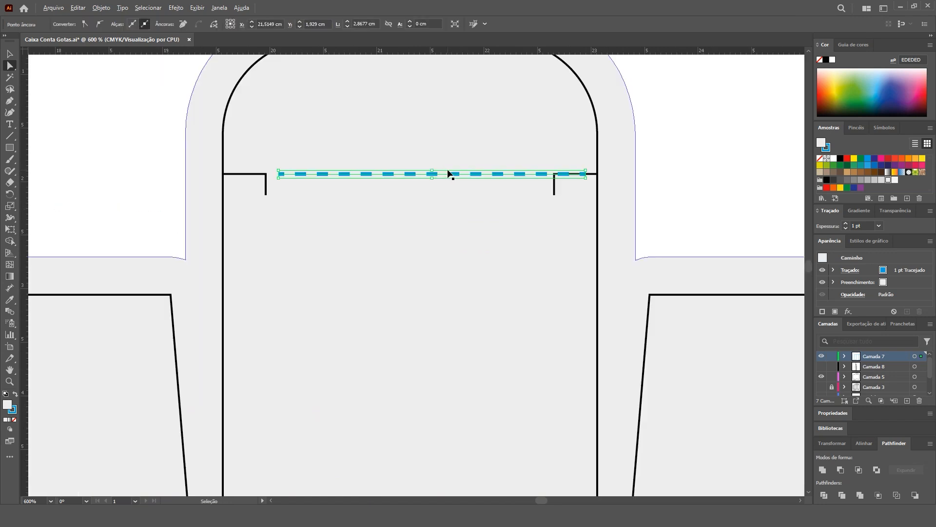
Step: Fit the dashed line between the upper lid's two slits, shortening it to about 2.69 cm
{"action": "left_click_drag", "start_coordinate": [289, 174], "coordinate": [264, 190]}
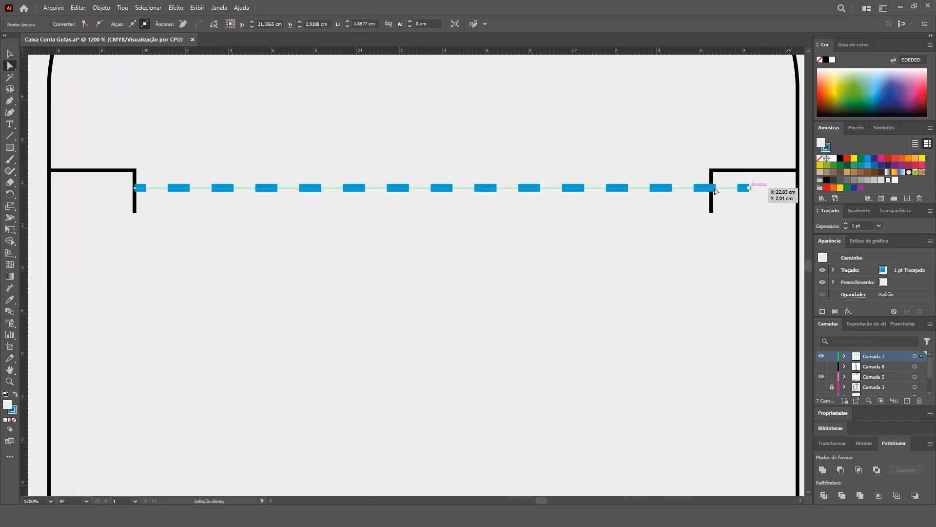
{"action": "left_click", "coordinate": [10, 54]}
{"action": "key", "text": "v"}
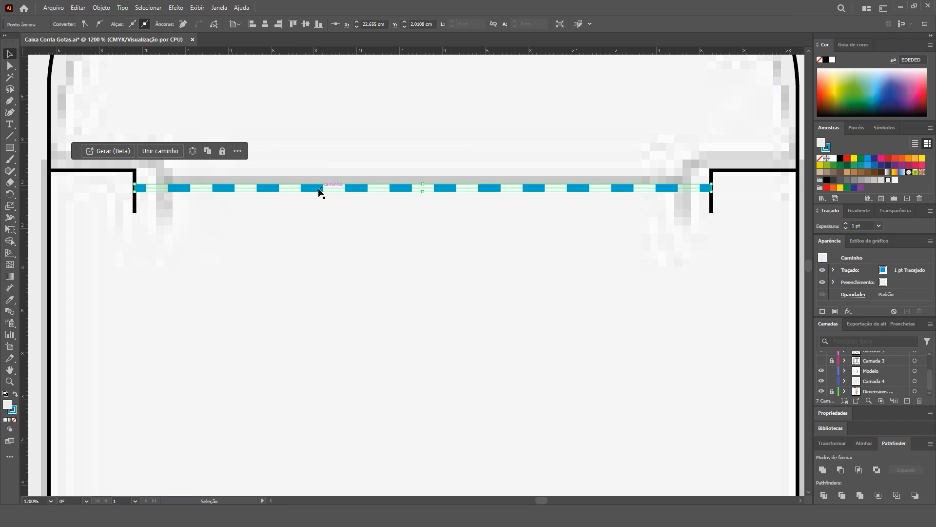
{"action": "left_click_drag", "start_coordinate": [314, 189], "coordinate": [312, 184]}
Step: Place a copy of the upper lid's short dashed line on the lower lid near its slits
{"action": "key", "text": "ctrl+minus"}
{"action": "key", "text": "ctrl+minus"}
{"action": "key", "text": "ctrl+minus"}
{"action": "key", "text": "ctrl+minus"}
{"action": "key", "text": "ctrl+minus"}
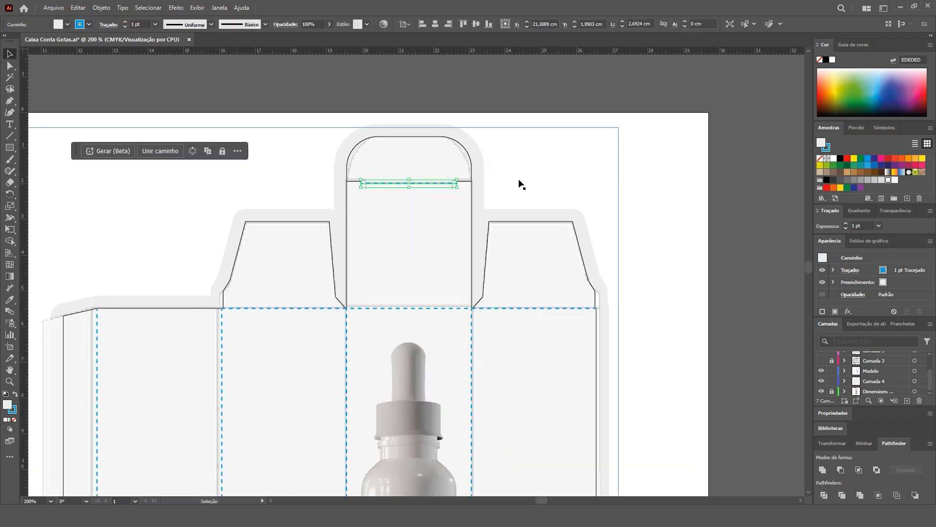
{"action": "left_click_drag", "start_coordinate": [534, 72], "coordinate": [475, 107]}
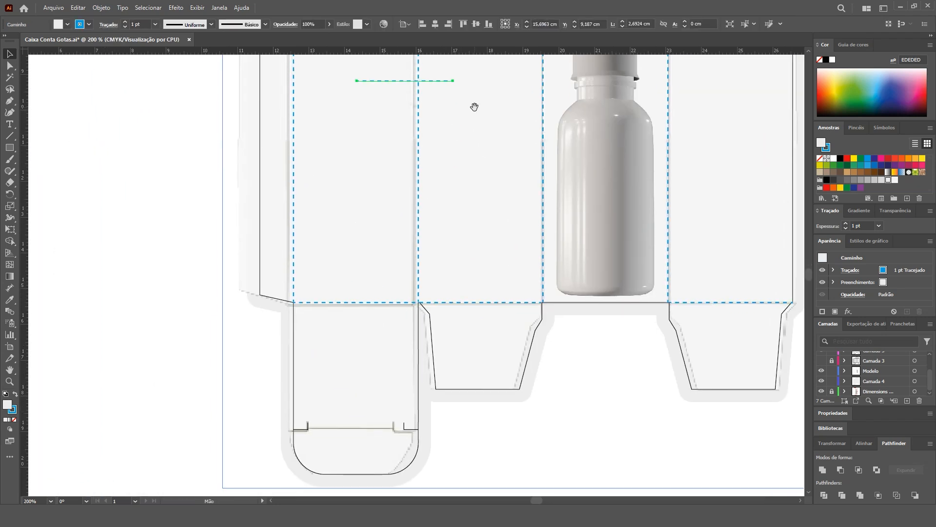
{"action": "left_click_drag", "start_coordinate": [430, 80], "coordinate": [350, 431]}
Step: Align the copied dashed line between the lower lid's slits, with its left end on the left slit
{"action": "key", "text": "ctrl+plus"}
{"action": "key", "text": "ctrl+plus"}
{"action": "key", "text": "ctrl+plus"}
{"action": "key", "text": "ctrl+plus"}
{"action": "key", "text": "ctrl+plus"}
{"action": "key", "text": "ctrl+plus"}
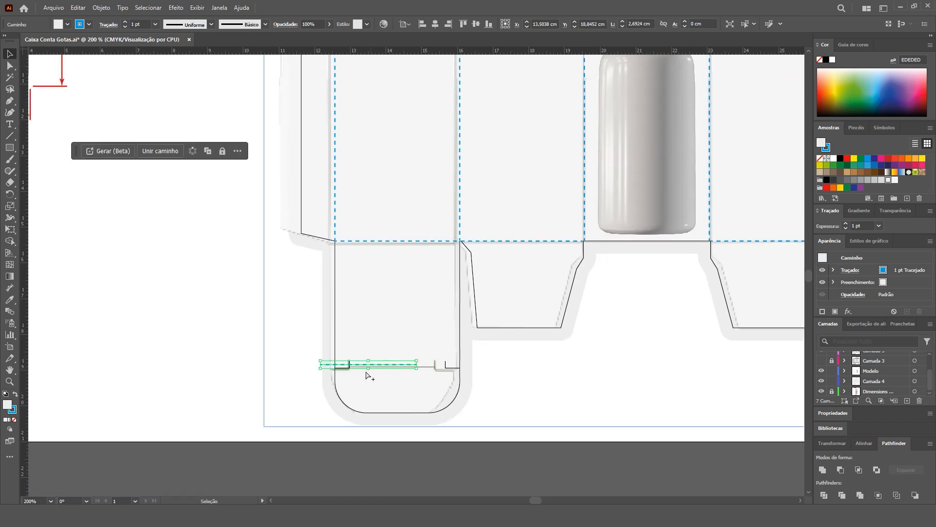
{"action": "left_click_drag", "start_coordinate": [311, 321], "coordinate": [542, 334]}
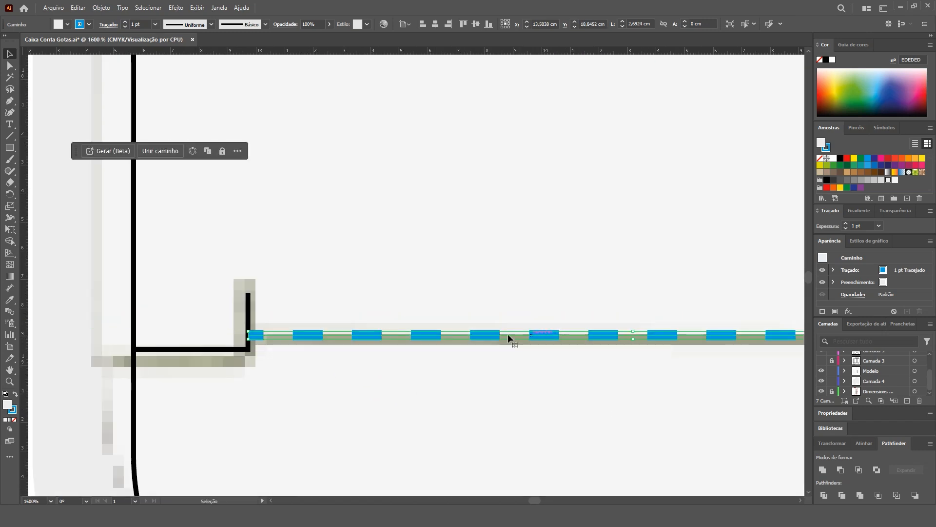
Step: Hide the Modelo layer and clear the selection
{"action": "key", "text": "ctrl+minus"}
{"action": "key", "text": "ctrl+minus"}
{"action": "key", "text": "ctrl+minus"}
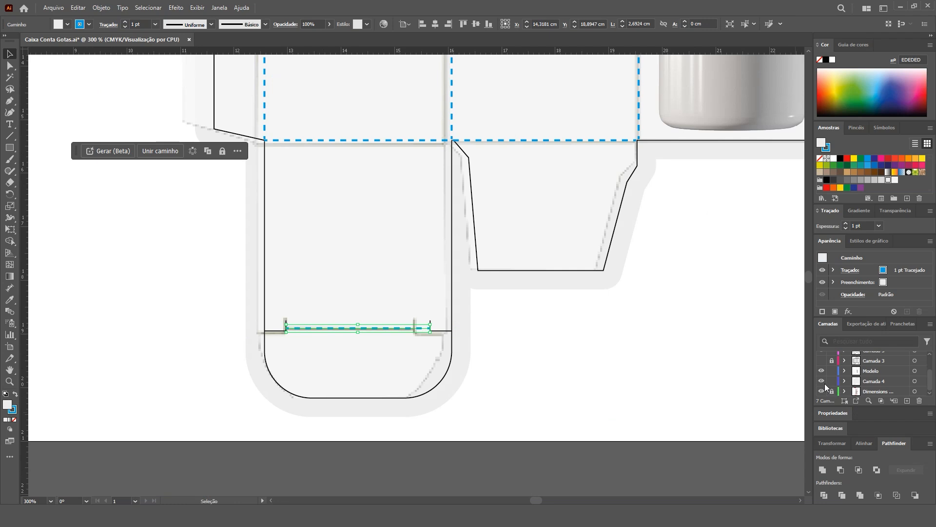
{"action": "left_click", "coordinate": [822, 370]}
{"action": "left_click", "coordinate": [671, 295]}
{"action": "left_click_drag", "start_coordinate": [671, 294], "coordinate": [638, 338]}
{"action": "scroll", "coordinate": [305, 296], "scroll_direction": "down", "scroll_amount": 2}
{"action": "left_click_drag", "start_coordinate": [507, 192], "coordinate": [527, 265]}
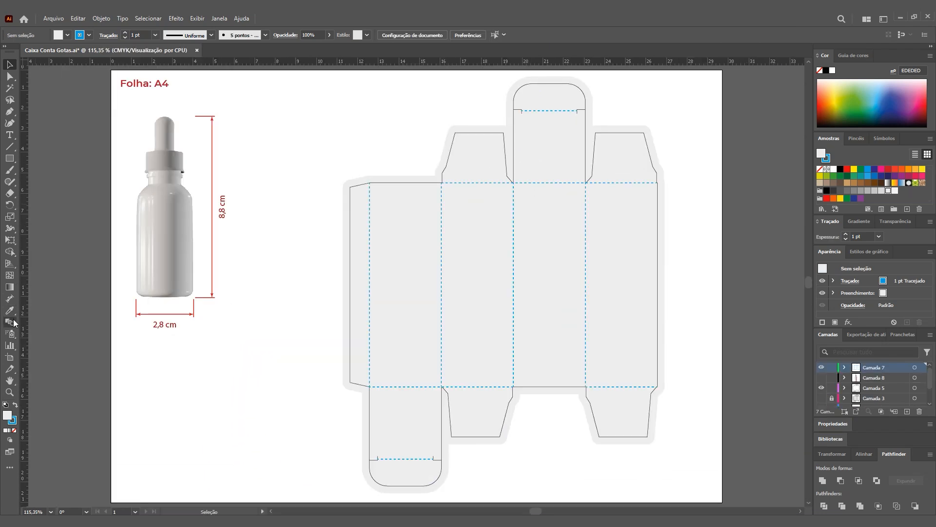
Step: Dimension the first main panel's width with the Dimension tool, placing the measurement above the panel
{"action": "left_click", "coordinate": [13, 301]}
{"action": "scroll", "coordinate": [488, 159], "scroll_direction": "up", "scroll_amount": 2}
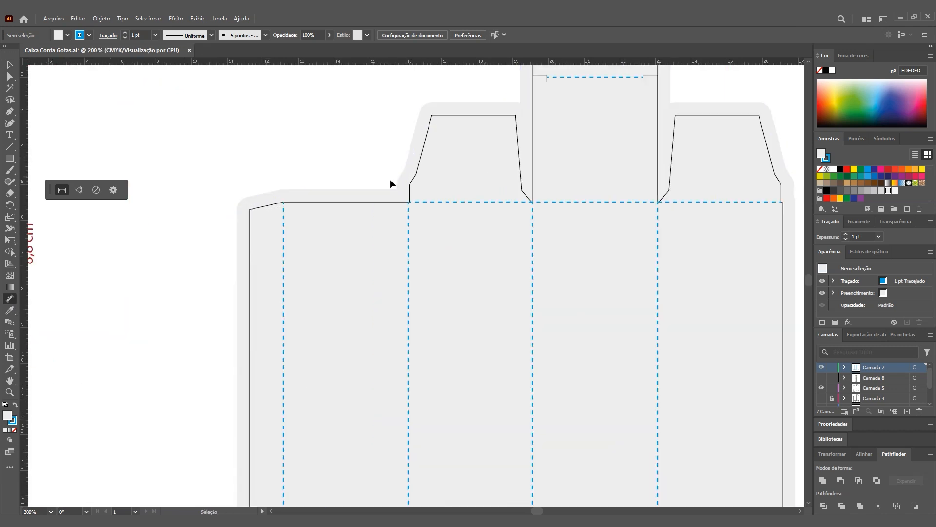
{"action": "left_click_drag", "start_coordinate": [285, 201], "coordinate": [233, 317]}
{"action": "scroll", "coordinate": [355, 316], "scroll_direction": "up", "scroll_amount": 2}
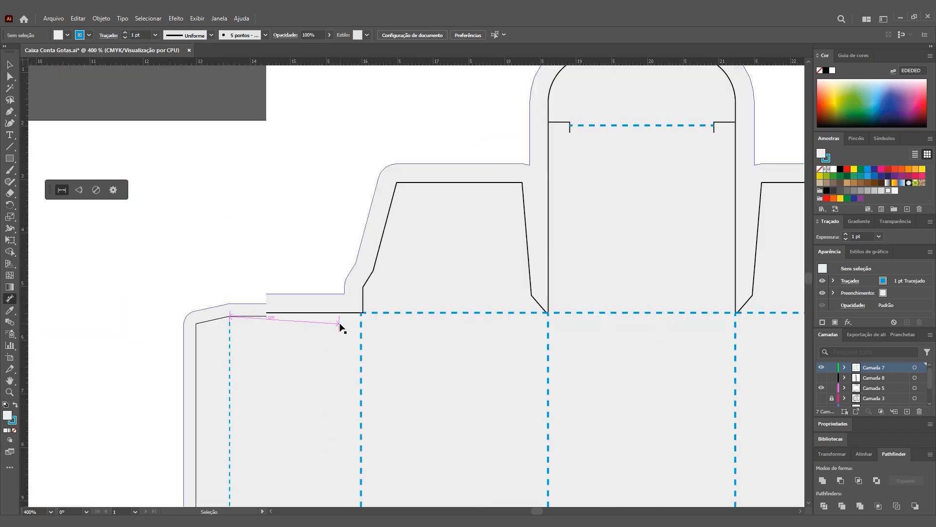
{"action": "left_click_drag", "start_coordinate": [366, 309], "coordinate": [390, 83]}
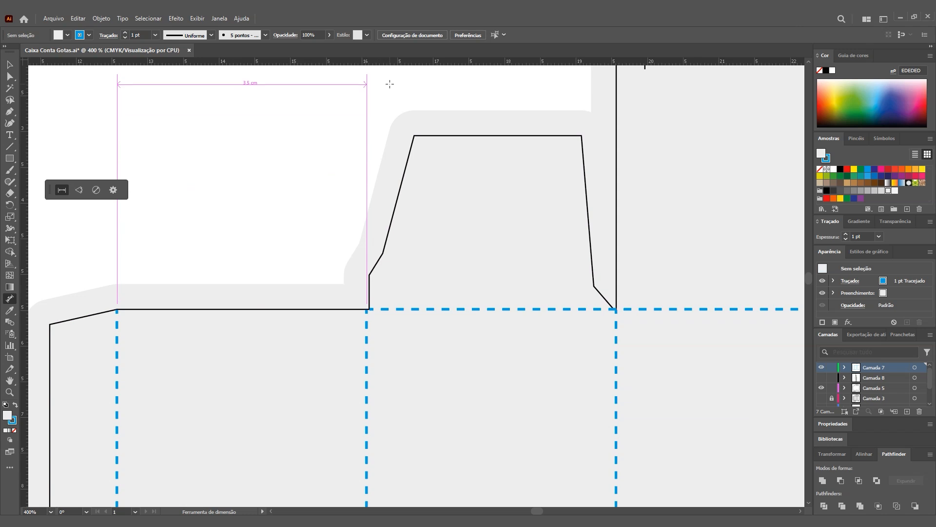
{"action": "scroll", "coordinate": [392, 110], "scroll_direction": "down", "scroll_amount": 2}
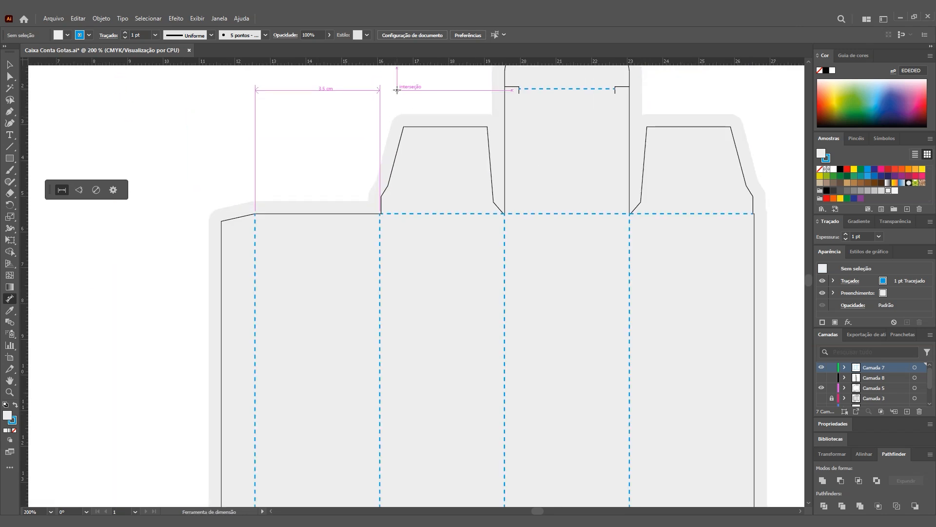
{"action": "left_click", "coordinate": [397, 88]}
Step: Dimension the glue flap's width, placing the measurement in line with the first panel's width dimension
{"action": "scroll", "coordinate": [380, 195], "scroll_direction": "up", "scroll_amount": 3}
{"action": "scroll", "coordinate": [380, 195], "scroll_direction": "left", "scroll_amount": 4}
{"action": "left_click_drag", "start_coordinate": [381, 312], "coordinate": [383, 190]}
{"action": "scroll", "coordinate": [295, 209], "scroll_direction": "down", "scroll_amount": 2}
Step: Dimension the main panels' height, placing the measurement beside the box's right edge
{"action": "left_click_drag", "start_coordinate": [481, 324], "coordinate": [377, 216]}
{"action": "left_click_drag", "start_coordinate": [581, 156], "coordinate": [600, 253]}
{"action": "left_click_drag", "start_coordinate": [582, 420], "coordinate": [629, 419]}
Step: Dimension the lower right flap's base and the outer edge of the flap beside the lower lid, placing both measurements below them
{"action": "left_click_drag", "start_coordinate": [563, 347], "coordinate": [628, 246]}
{"action": "key", "text": "ctrl+plus"}
{"action": "key", "text": "ctrl+plus"}
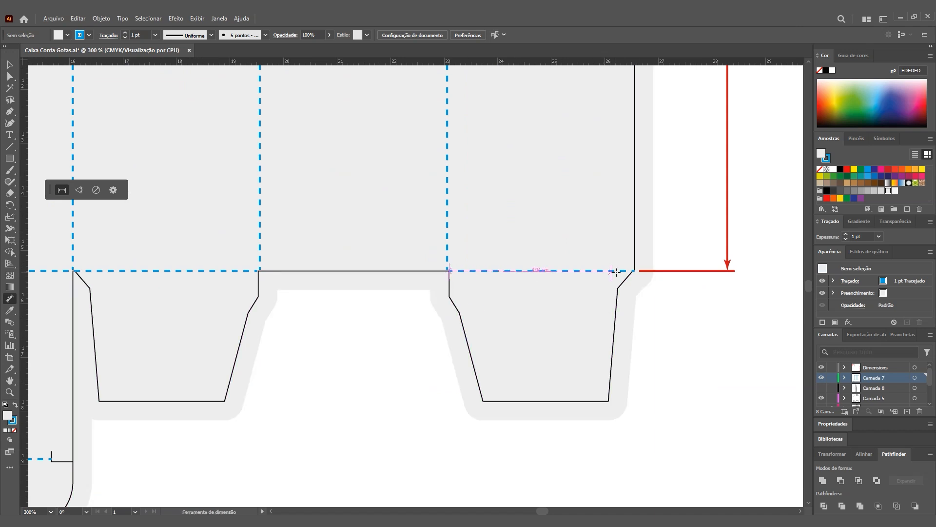
{"action": "scroll", "coordinate": [637, 272], "scroll_direction": "up", "scroll_amount": 2}
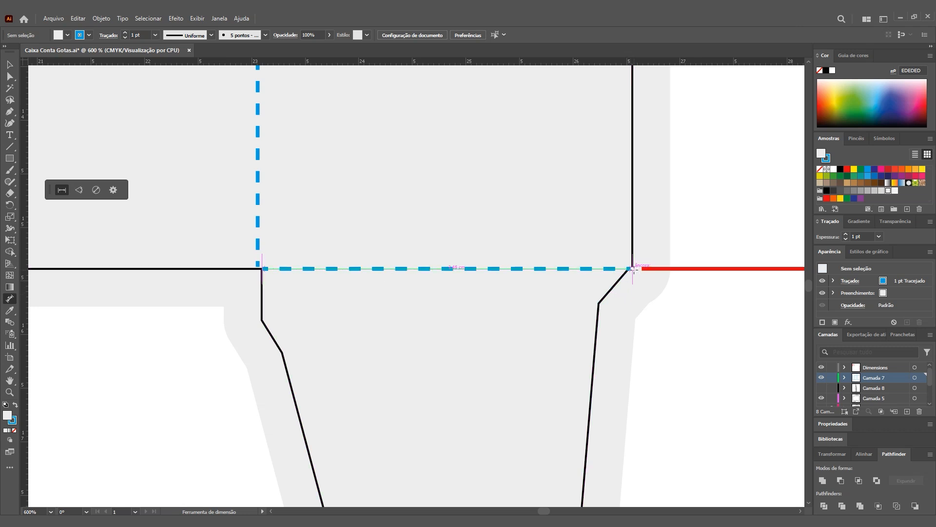
{"action": "scroll", "coordinate": [633, 269], "scroll_direction": "down", "scroll_amount": 4}
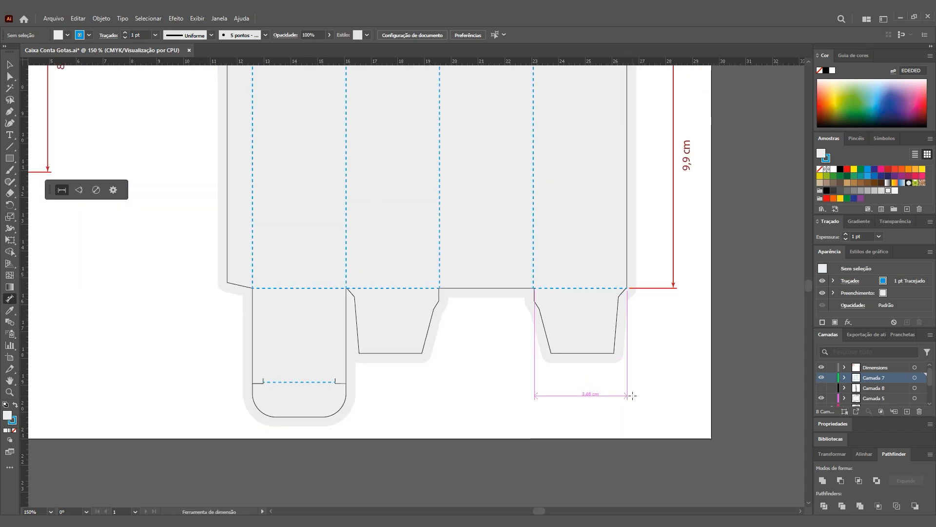
{"action": "scroll", "coordinate": [438, 341], "scroll_direction": "up", "scroll_amount": 1}
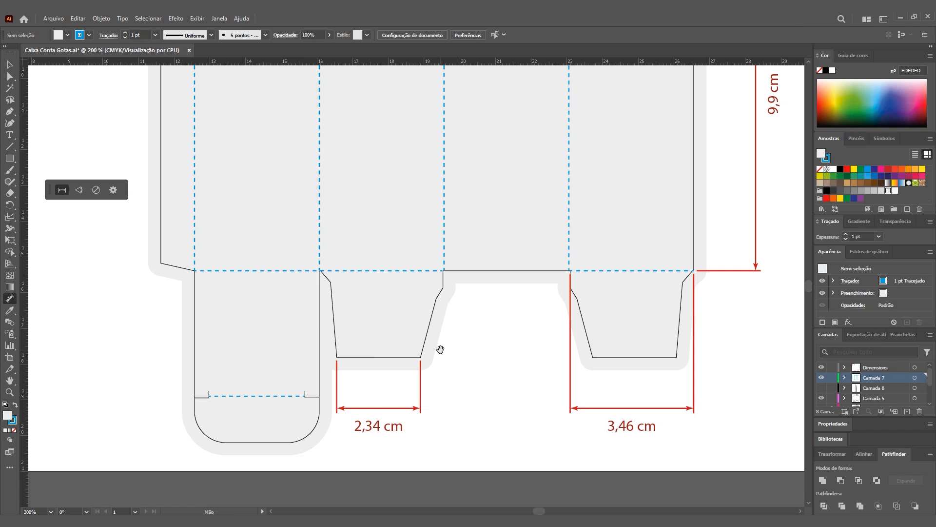
Step: Dimension the height of the lower lid's rounded tuck from the slits to its bottom edge, placing it left of the lid
{"action": "left_click_drag", "start_coordinate": [440, 349], "coordinate": [637, 294]}
{"action": "scroll", "coordinate": [396, 318], "scroll_direction": "up", "scroll_amount": 1}
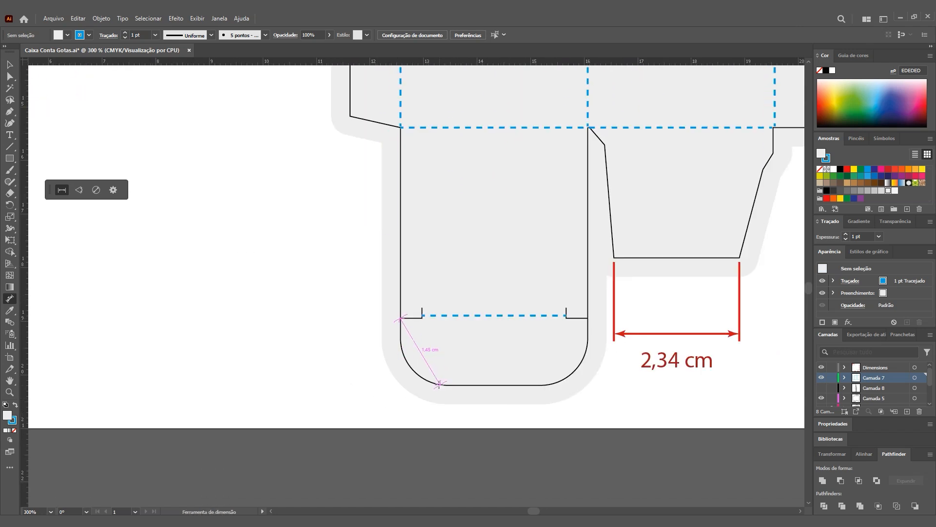
{"action": "scroll", "coordinate": [437, 384], "scroll_direction": "up", "scroll_amount": 2}
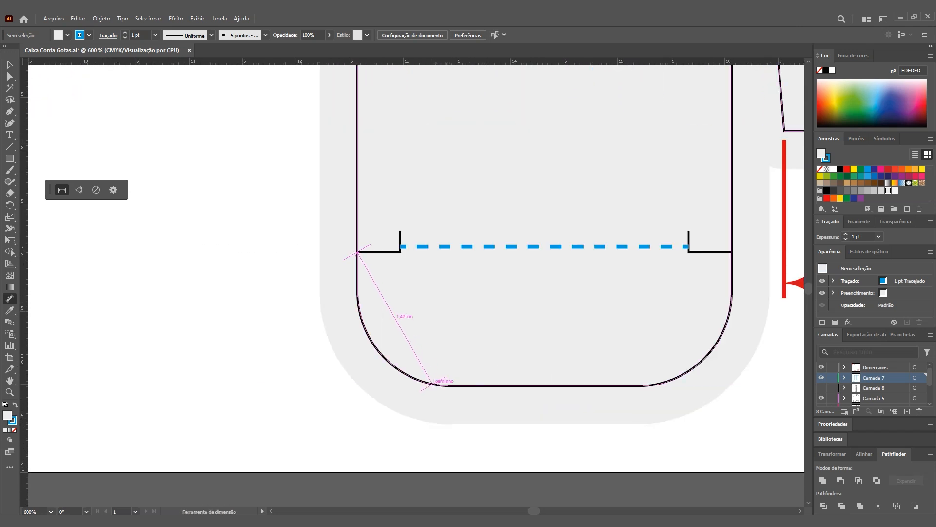
{"action": "left_click", "coordinate": [358, 386]}
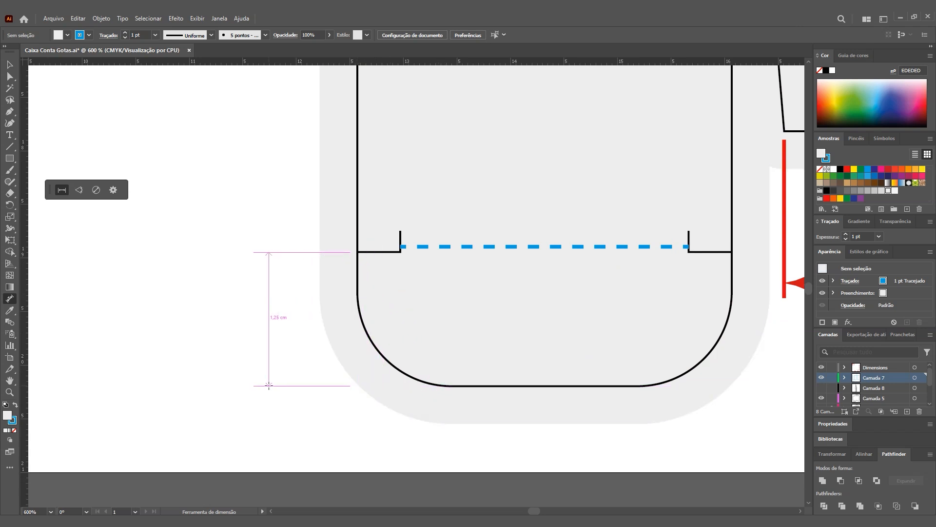
{"action": "left_click", "coordinate": [251, 388]}
Step: Dimension the lower lid's height from its base fold to the slits, in line with the tuck's height dimension
{"action": "scroll", "coordinate": [329, 377], "scroll_direction": "down", "scroll_amount": 2}
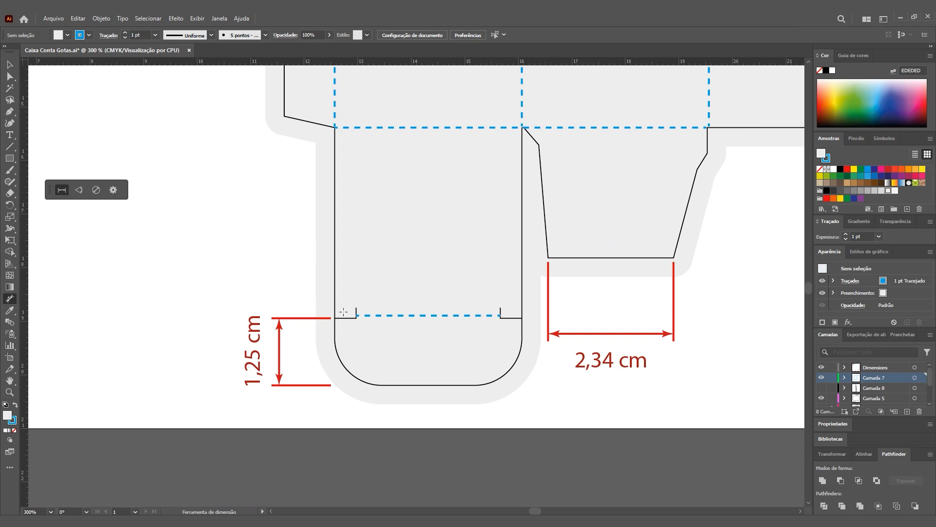
{"action": "left_click_drag", "start_coordinate": [356, 223], "coordinate": [358, 277]}
{"action": "scroll", "coordinate": [323, 365], "scroll_direction": "down", "scroll_amount": 4}
{"action": "scroll", "coordinate": [305, 374], "scroll_direction": "up", "scroll_amount": 4}
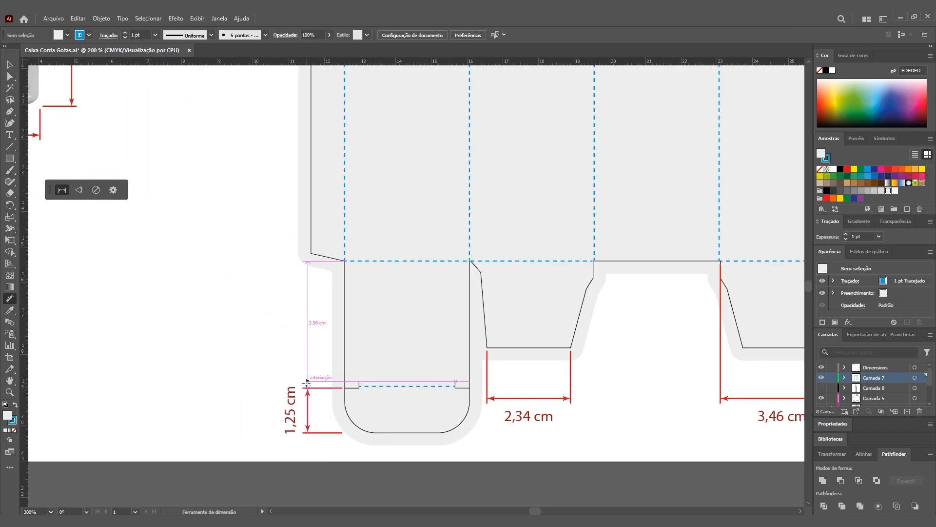
{"action": "scroll", "coordinate": [309, 387], "scroll_direction": "up", "scroll_amount": 2}
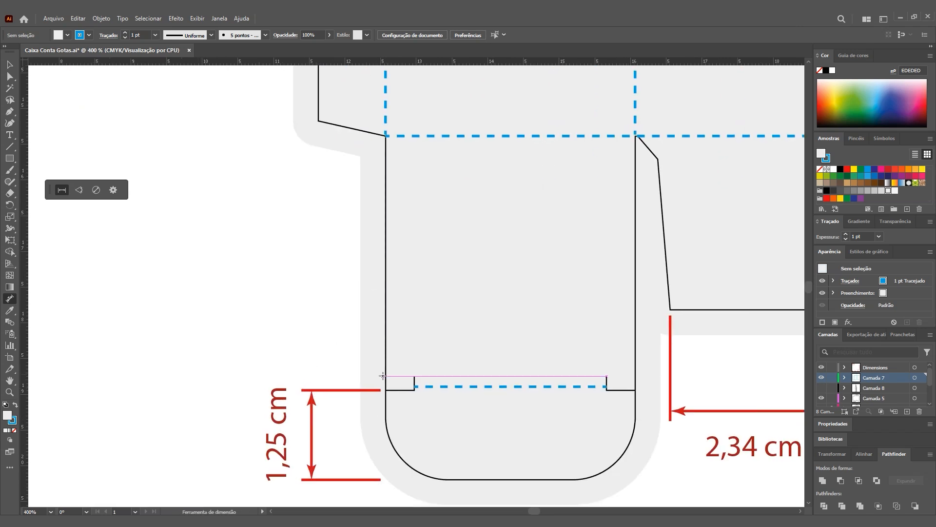
{"action": "left_click_drag", "start_coordinate": [385, 389], "coordinate": [385, 136]}
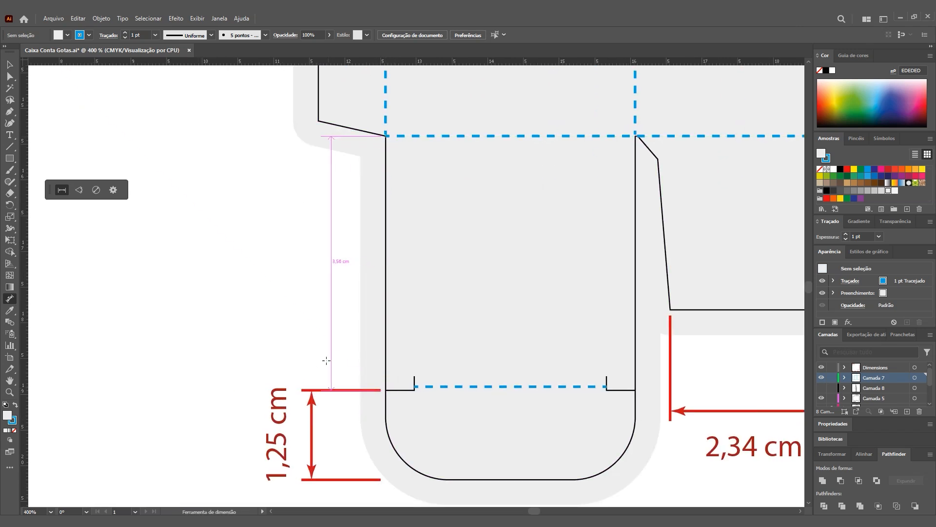
{"action": "left_click", "coordinate": [311, 386]}
Step: Dimension the width of the main panel beneath the upper lid, placing the measurement inside the panel
{"action": "scroll", "coordinate": [335, 356], "scroll_direction": "down", "scroll_amount": 3}
{"action": "left_click_drag", "start_coordinate": [509, 248], "coordinate": [353, 422]}
{"action": "scroll", "coordinate": [371, 390], "scroll_direction": "up", "scroll_amount": 1}
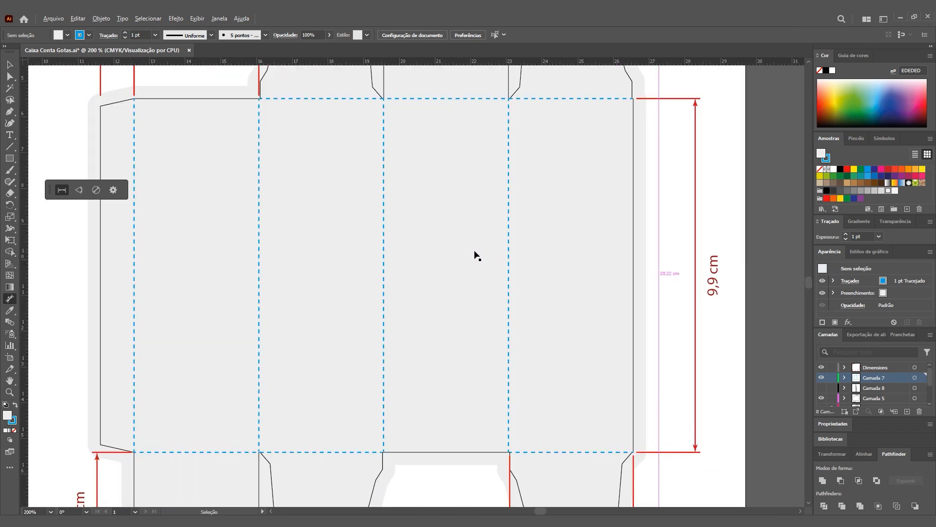
{"action": "left_click", "coordinate": [508, 255]}
{"action": "left_click", "coordinate": [505, 282]}
{"action": "scroll", "coordinate": [548, 261], "scroll_direction": "down", "scroll_amount": 1}
{"action": "left_click_drag", "start_coordinate": [548, 261], "coordinate": [543, 292]}
{"action": "scroll", "coordinate": [413, 216], "scroll_direction": "down", "scroll_amount": 1}
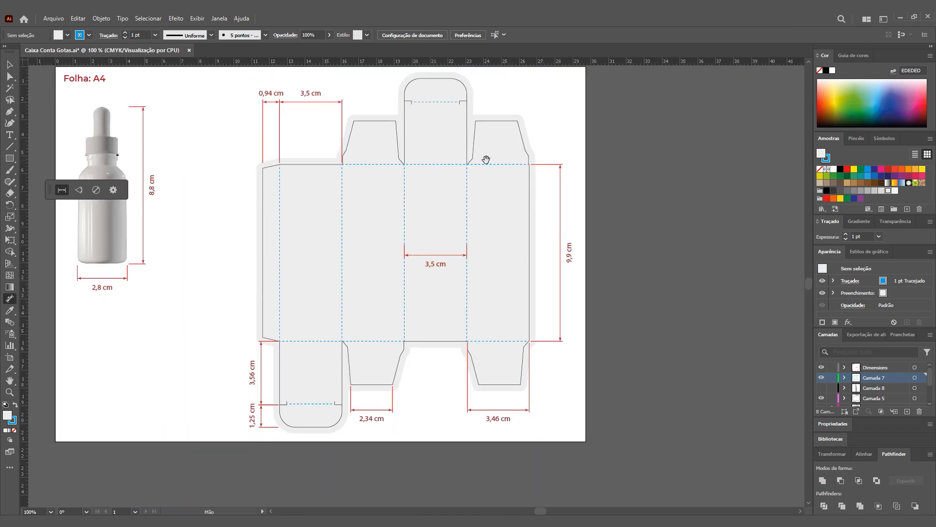
{"action": "left_click_drag", "start_coordinate": [486, 159], "coordinate": [487, 179]}
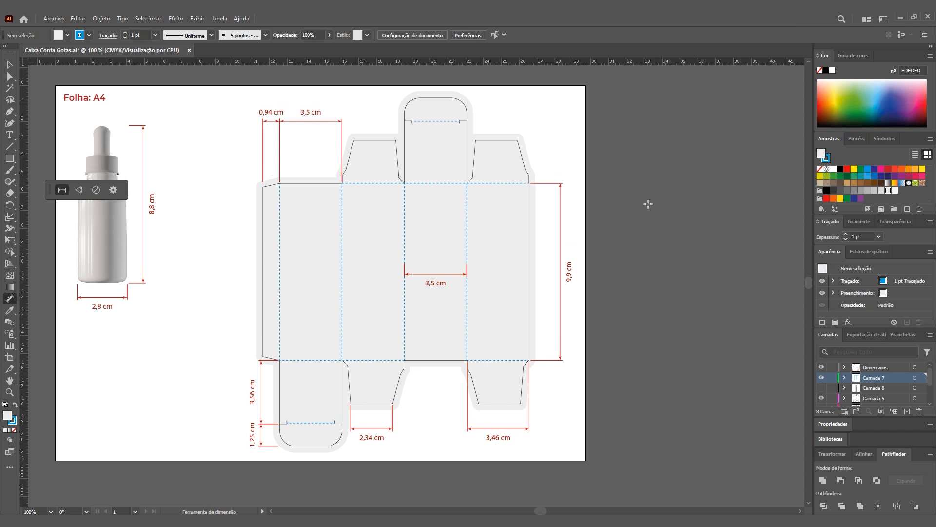
{"action": "key", "text": "ctrl+0"}
{"action": "key", "text": "v"}
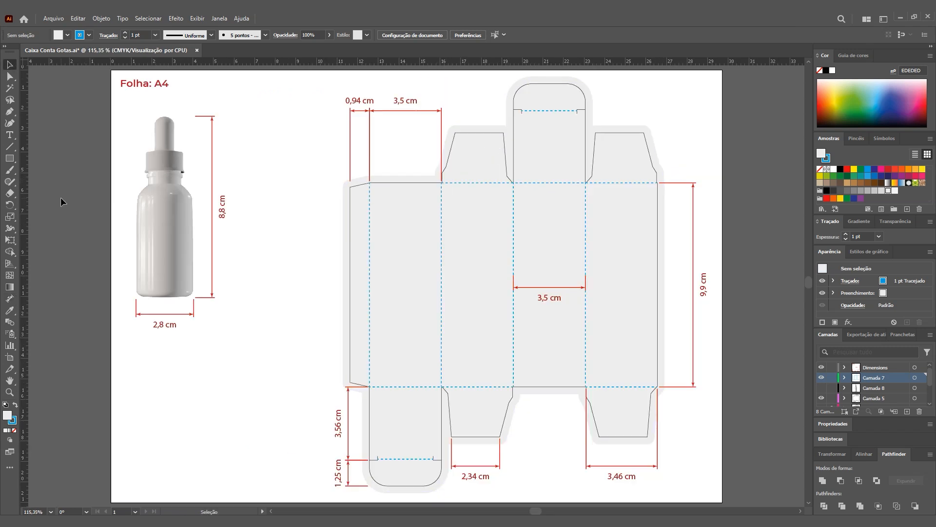